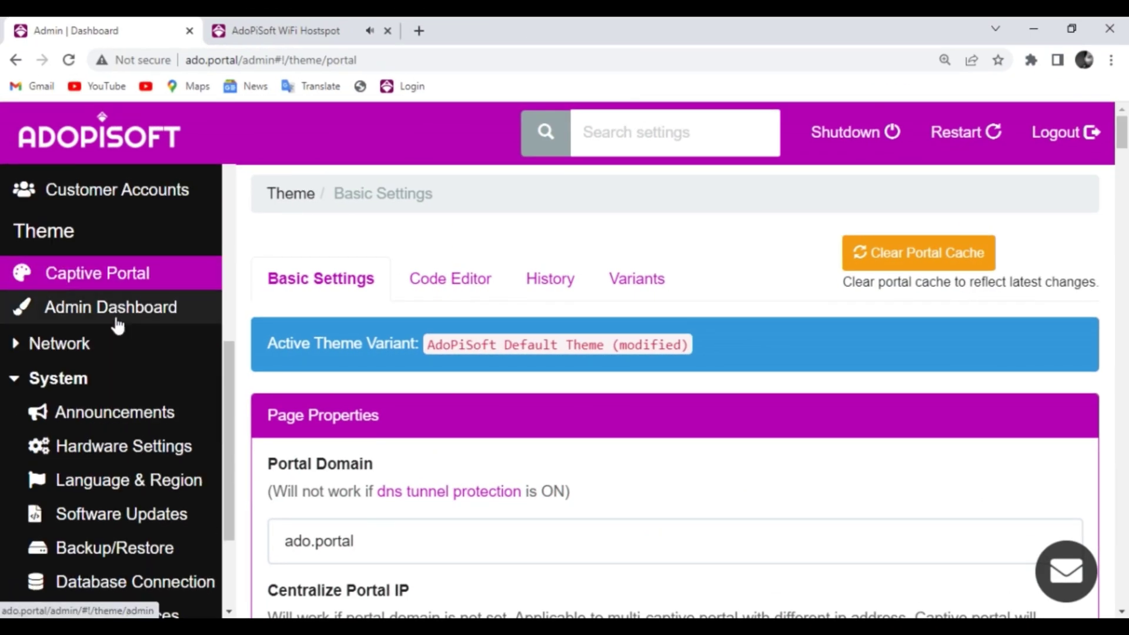
pyautogui.scroll(2, 115, 354)
pyautogui.scroll(2, 124, 389)
pyautogui.scroll(-4, 132, 410)
pyautogui.scroll(-3, 132, 410)
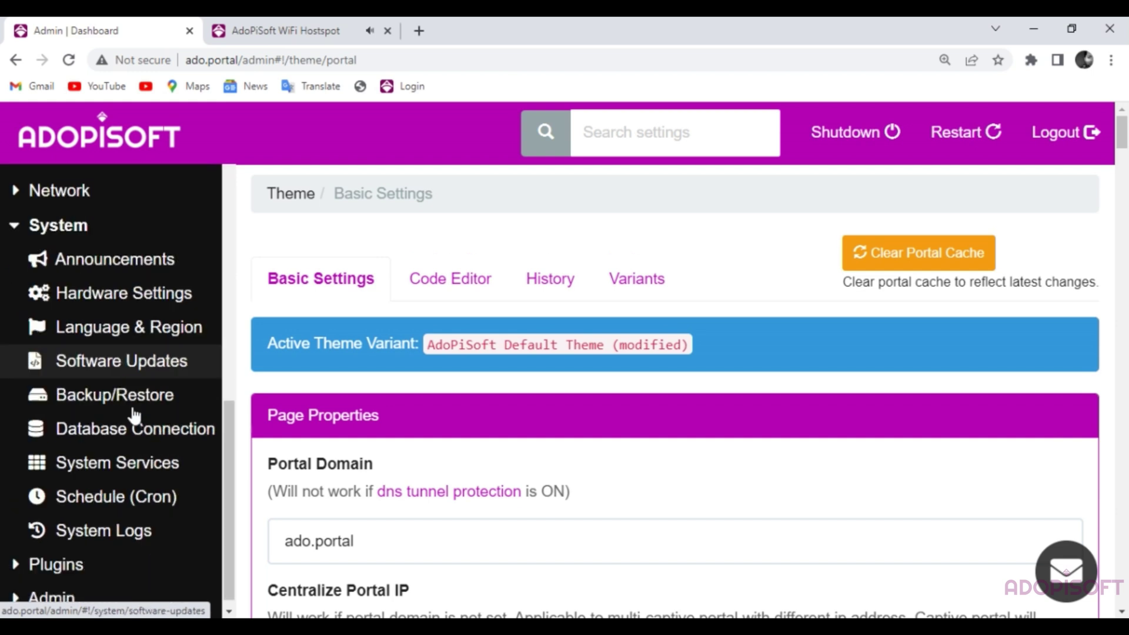
# Reach the bonus-plugin details from the all-plugins list under Plugins.
pyautogui.click(88, 554)
pyautogui.scroll(-2, 131, 525)
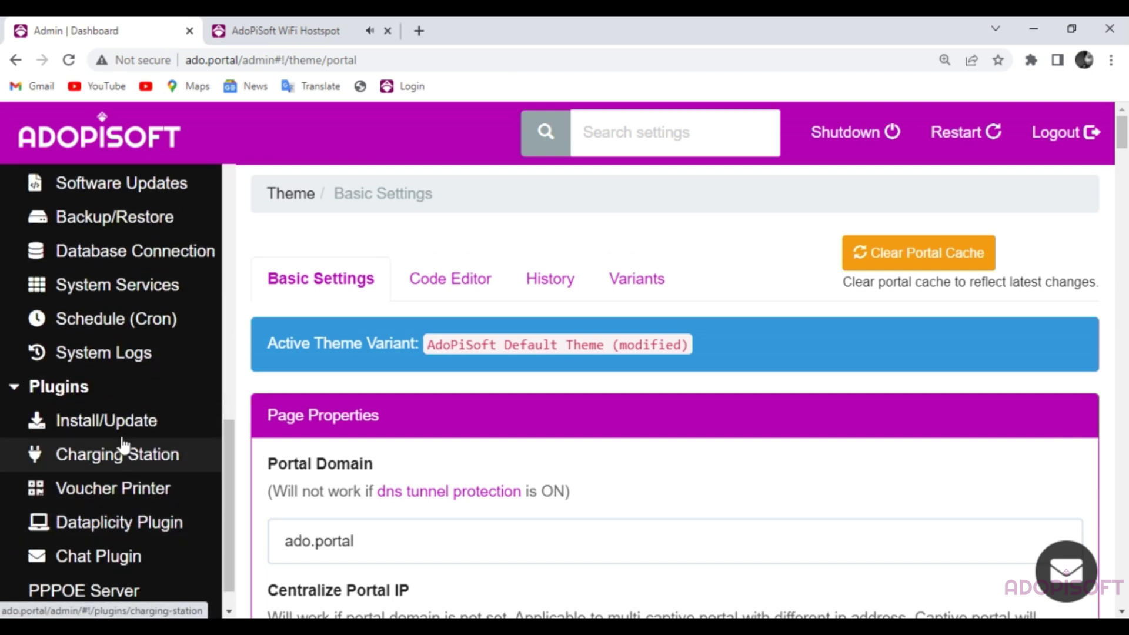
pyautogui.click(106, 420)
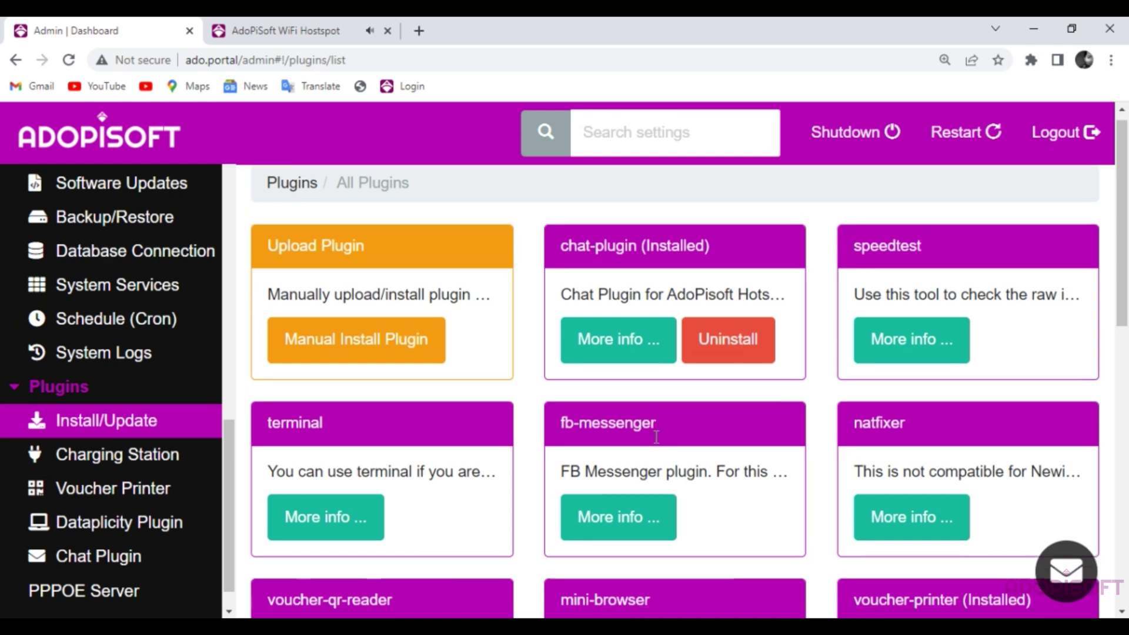
pyautogui.scroll(-5, 667, 435)
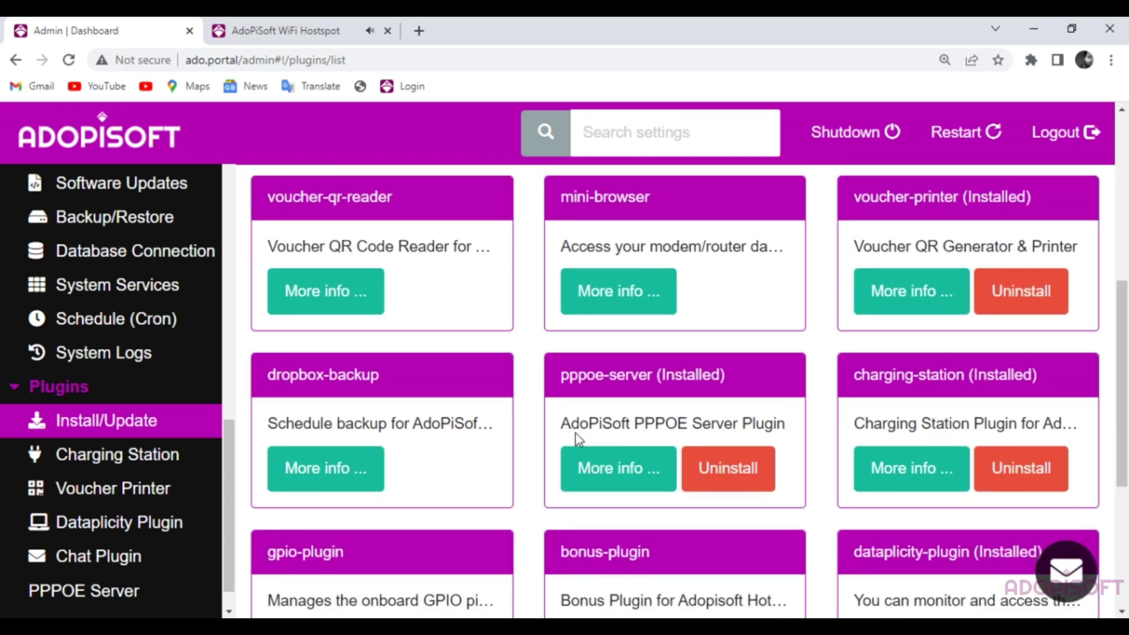
pyautogui.scroll(-3, 522, 431)
pyautogui.scroll(-2, 521, 432)
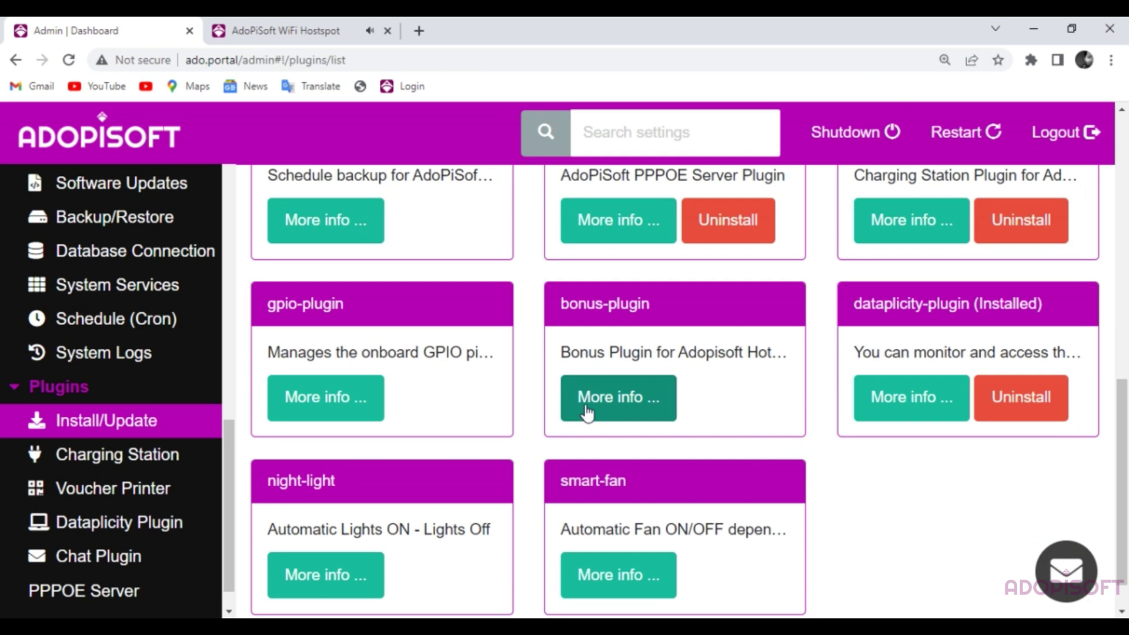
pyautogui.click(618, 407)
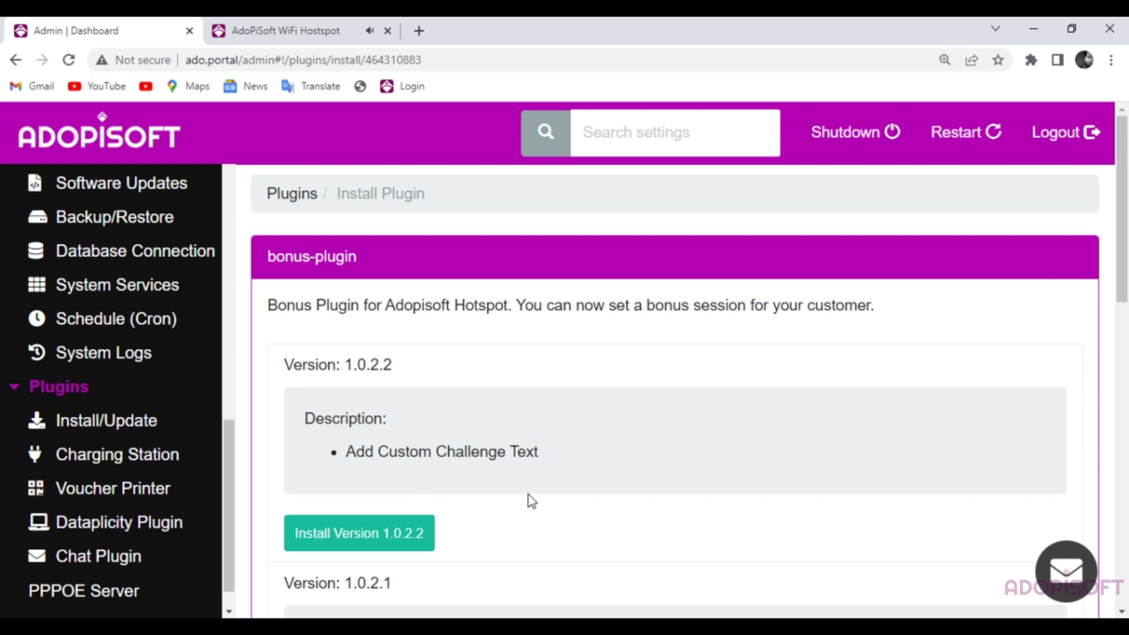
# Install bonus-plugin version 1.0.2.2 and confirm, leaving it awaiting a reboot.
pyautogui.click(359, 532)
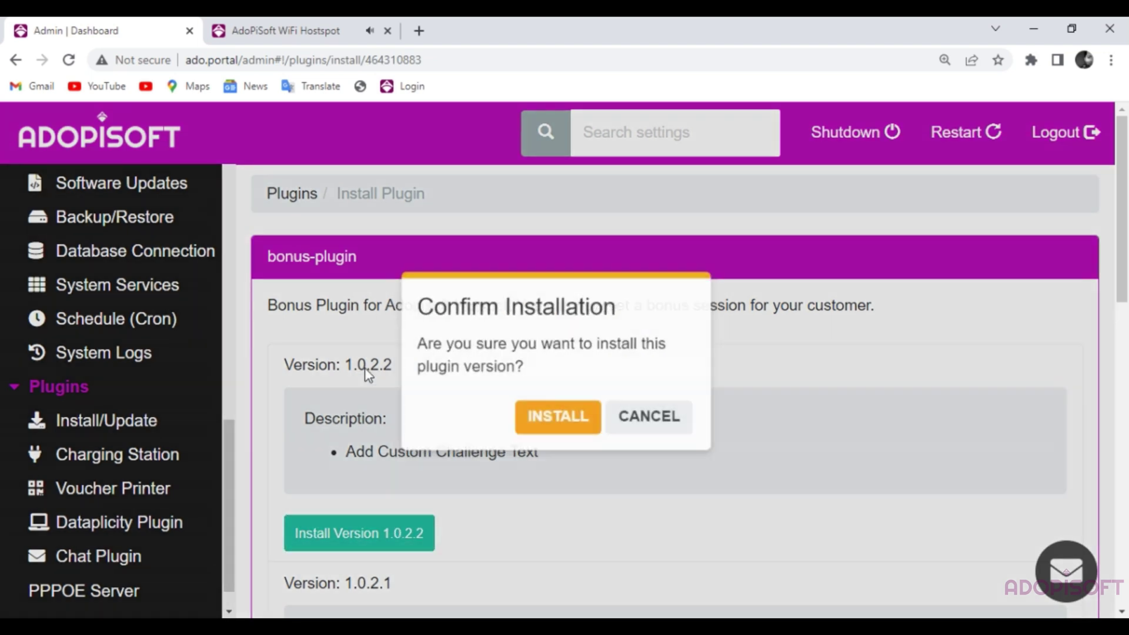
pyautogui.click(562, 422)
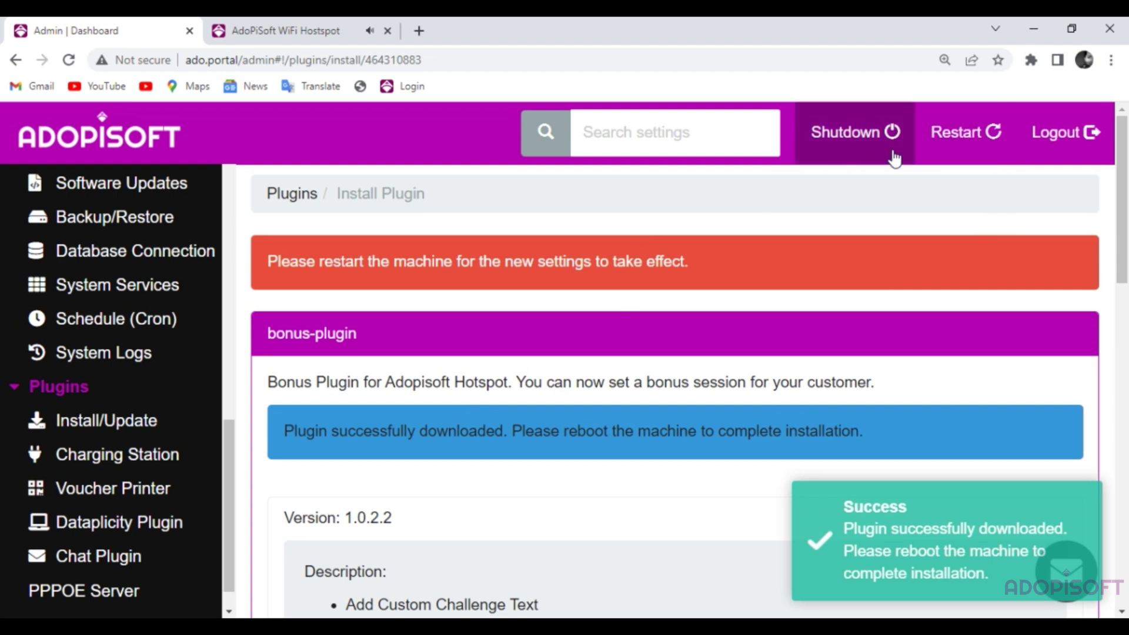
# Soft-restart the machine so bonus-plugin 1.0.2.2 shows as installed.
pyautogui.click(962, 132)
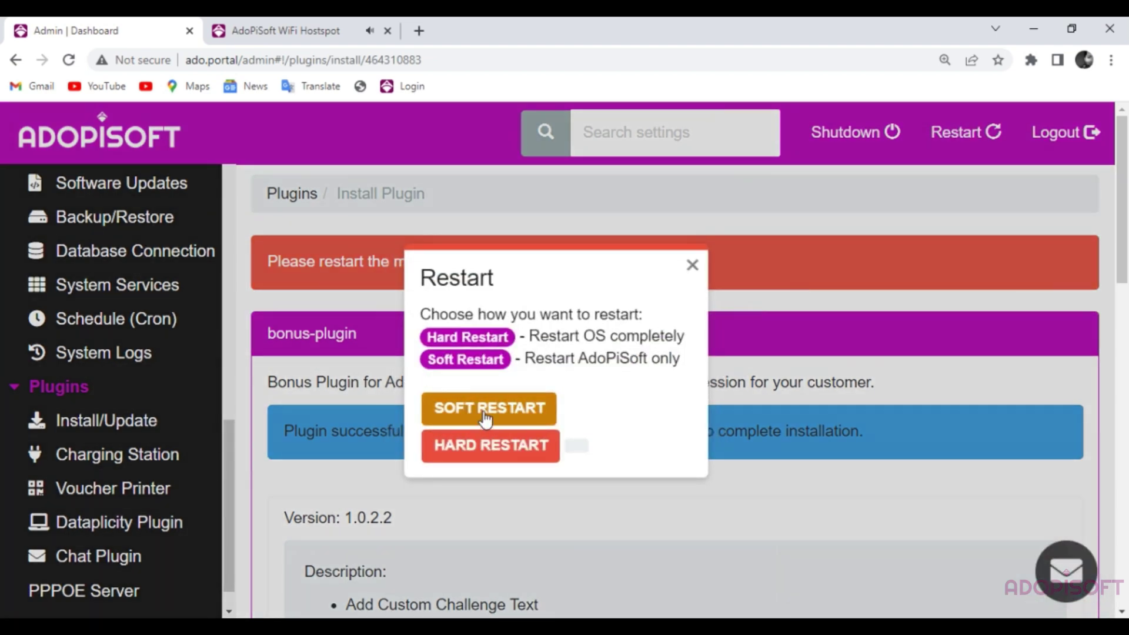
pyautogui.click(491, 445)
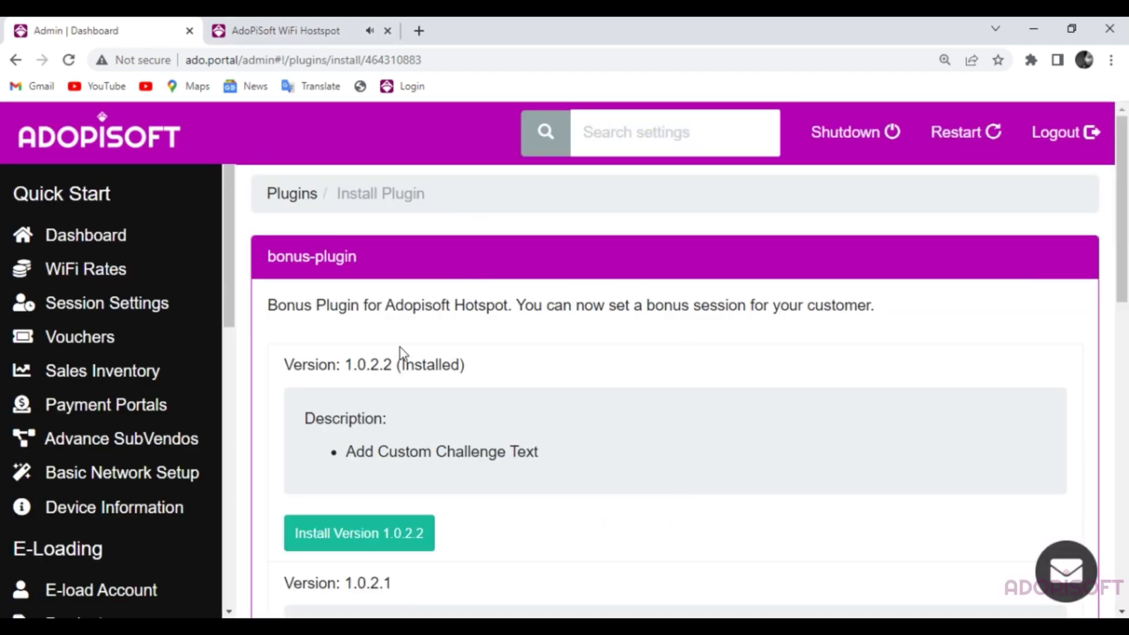
pyautogui.scroll(-3, 115, 489)
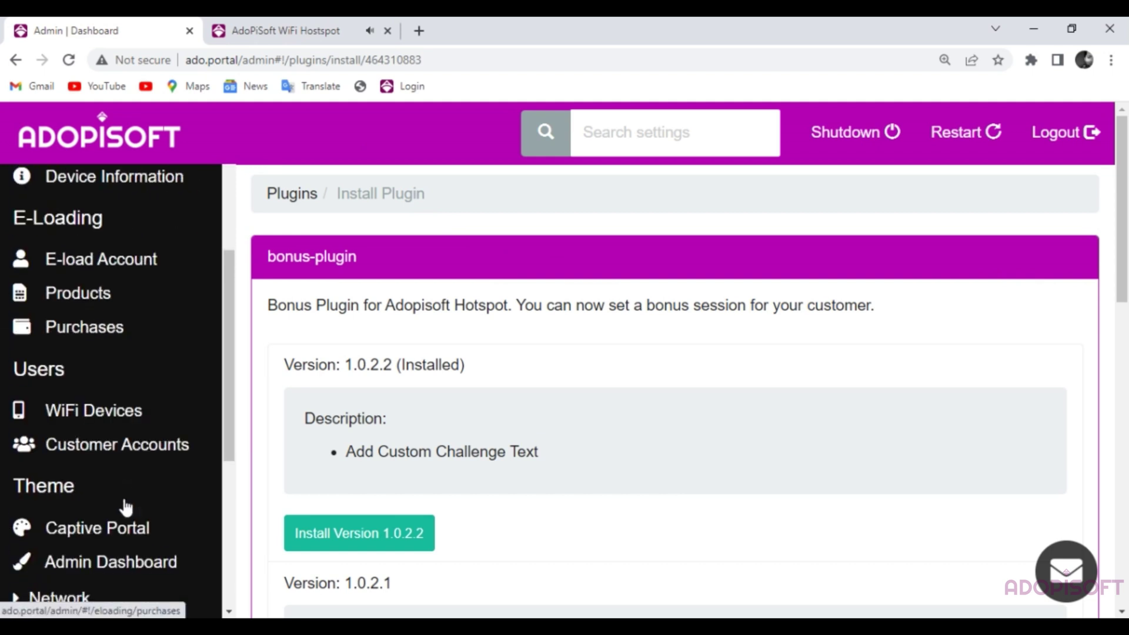
pyautogui.scroll(-3, 114, 490)
pyautogui.scroll(-3, 115, 490)
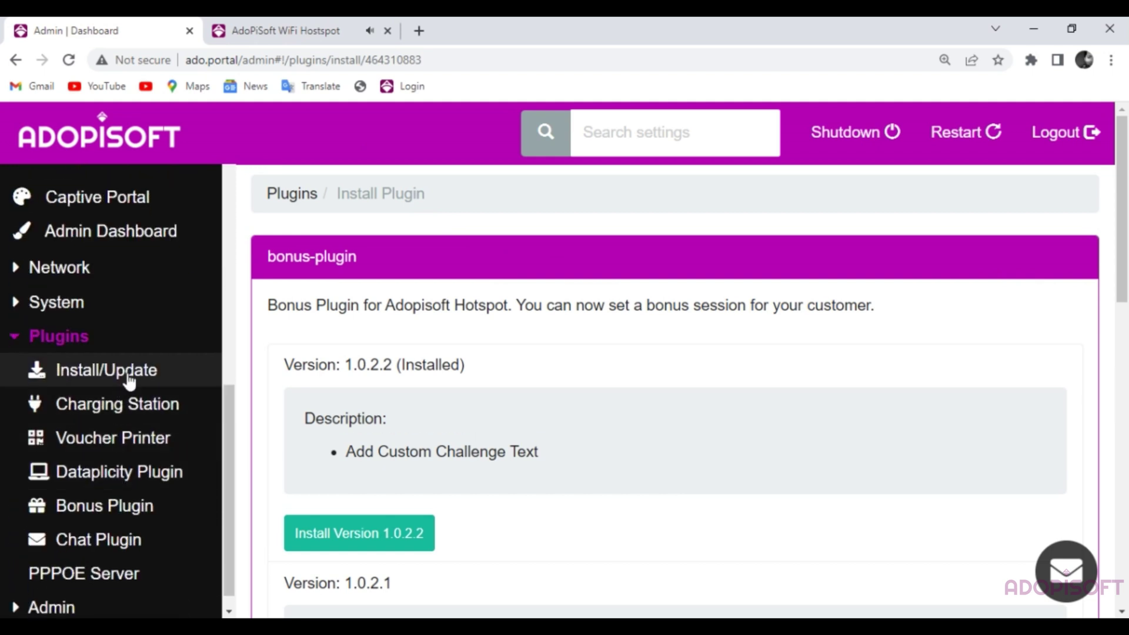
# Go to the Bonus Plugin page and check that Bonus Logs has no entries.
pyautogui.click(97, 505)
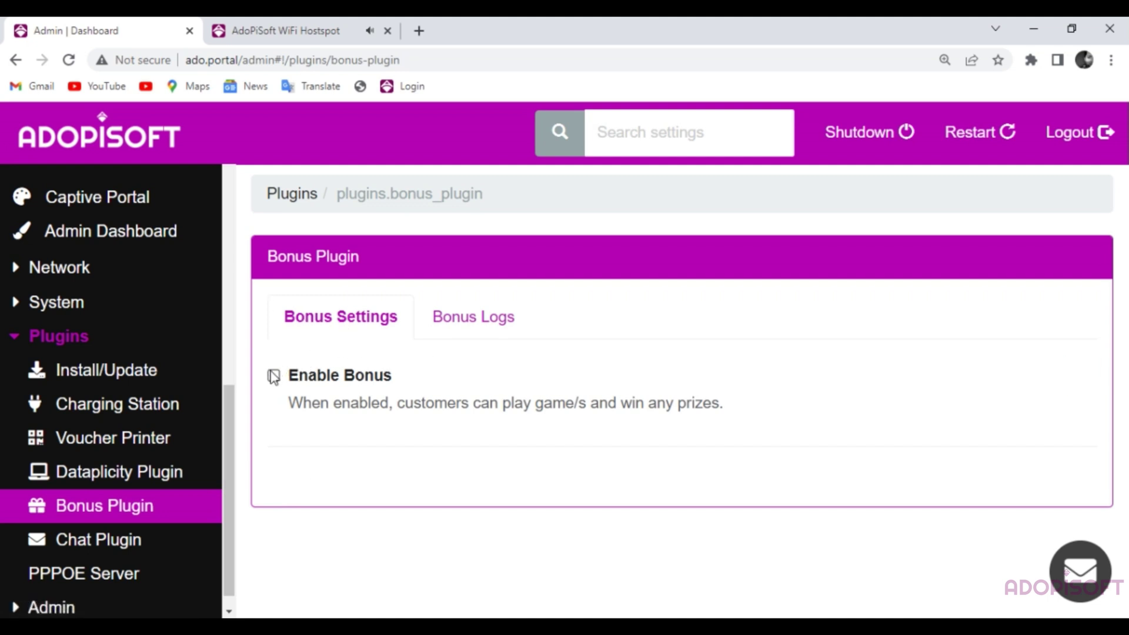
pyautogui.click(423, 317)
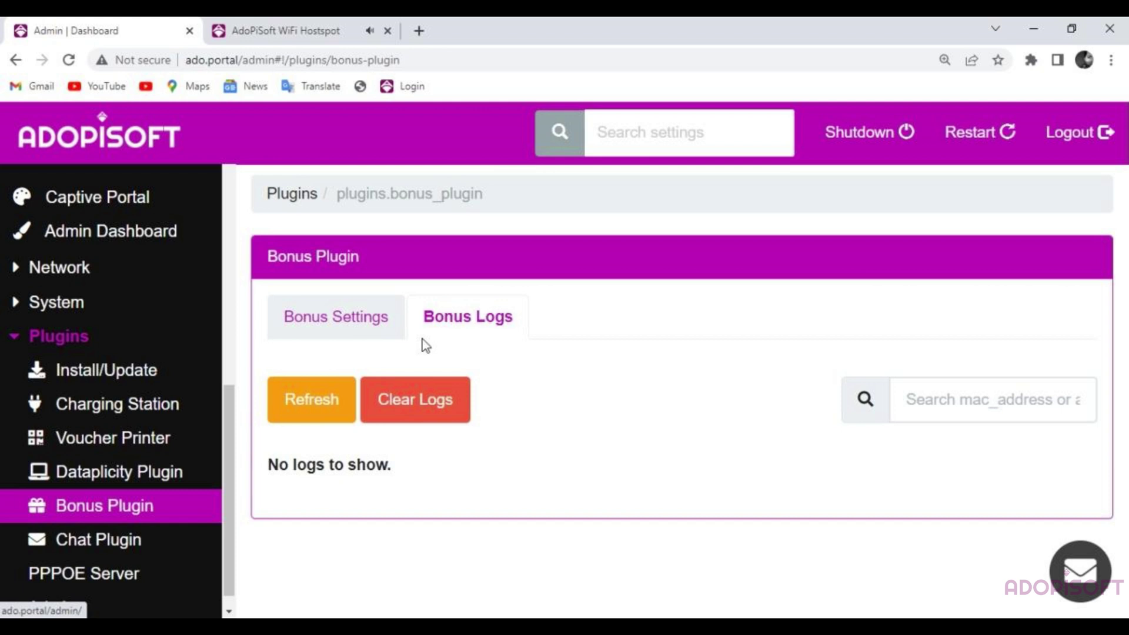
# Enable Bonus with a challenge requiring 20 pesos paid within Today.
pyautogui.click(335, 316)
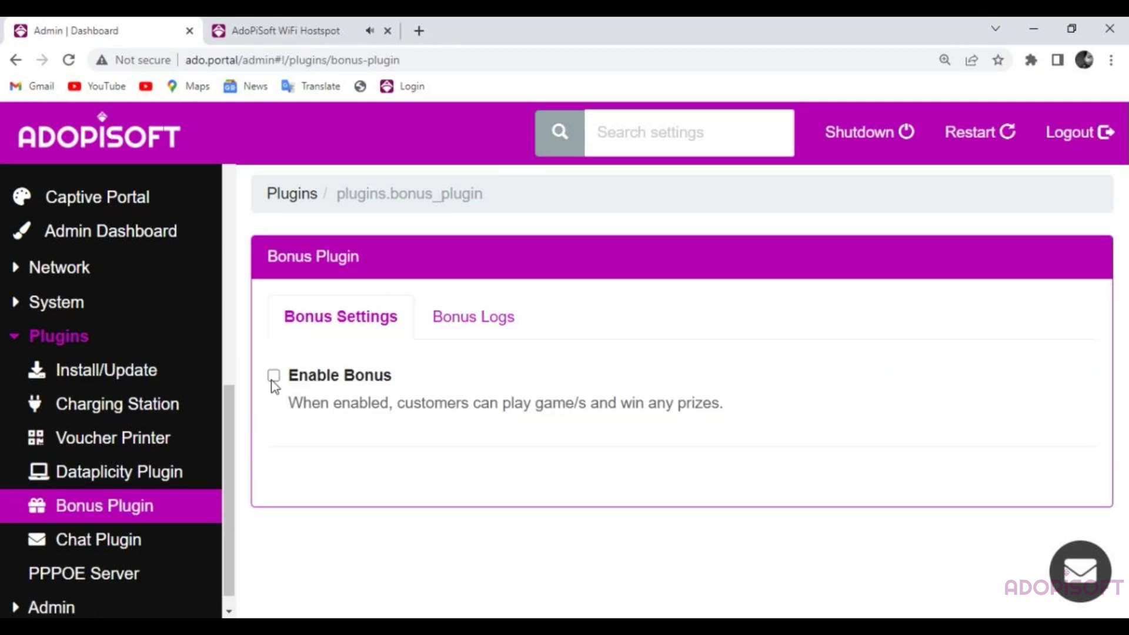
pyautogui.click(273, 374)
pyautogui.scroll(-3, 422, 451)
pyautogui.scroll(-3, 437, 425)
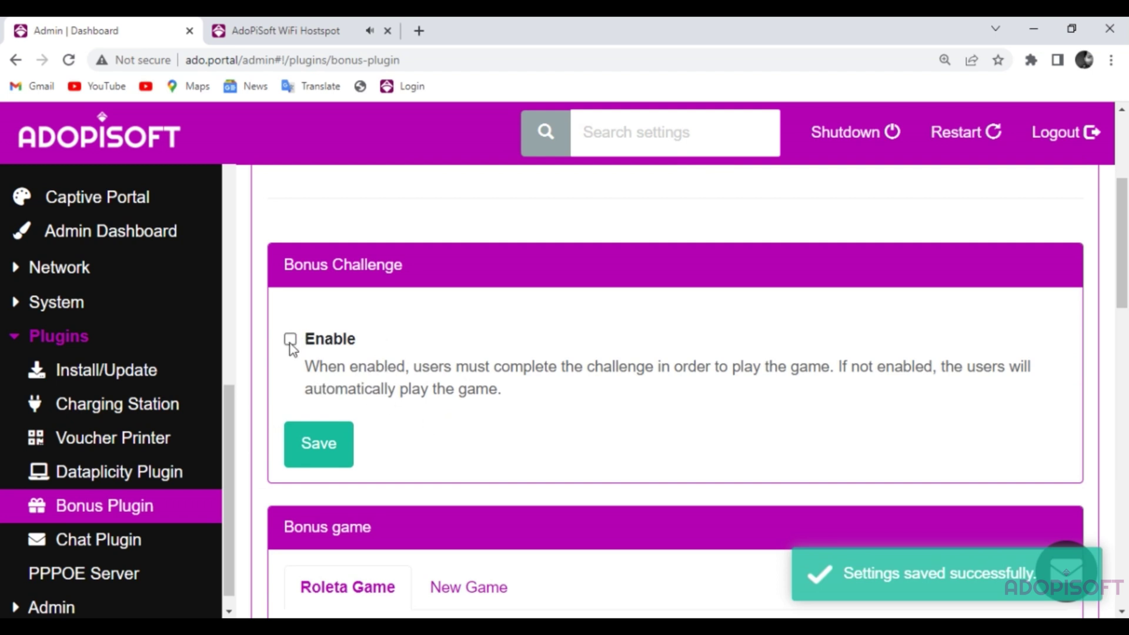
pyautogui.scroll(3, 487, 306)
pyautogui.scroll(-3, 397, 354)
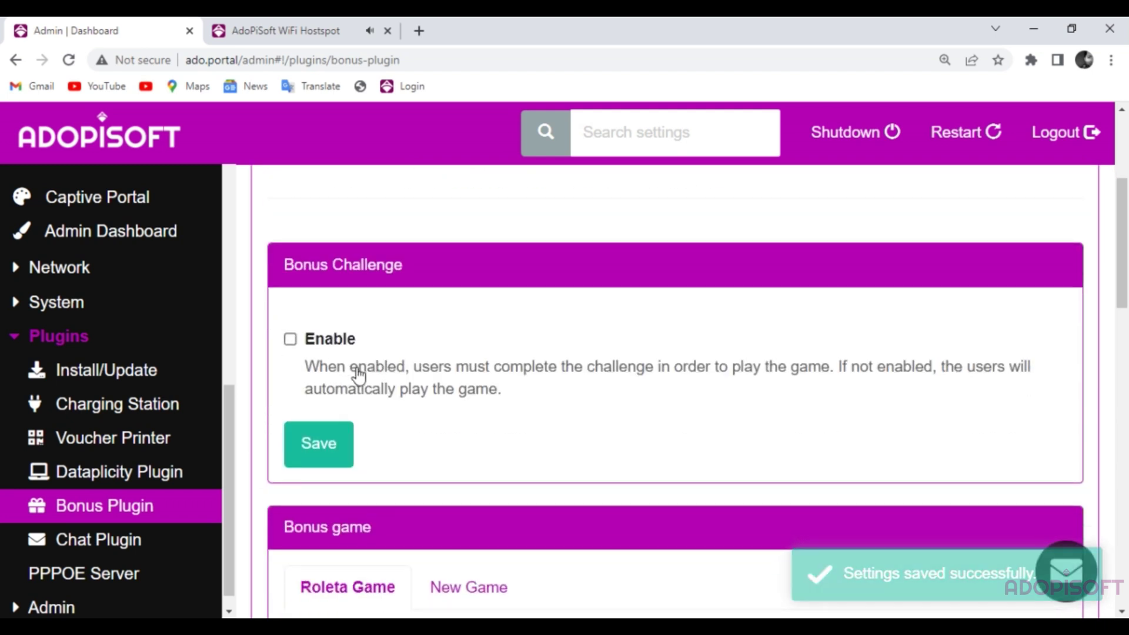
pyautogui.click(291, 338)
pyautogui.scroll(-1, 439, 359)
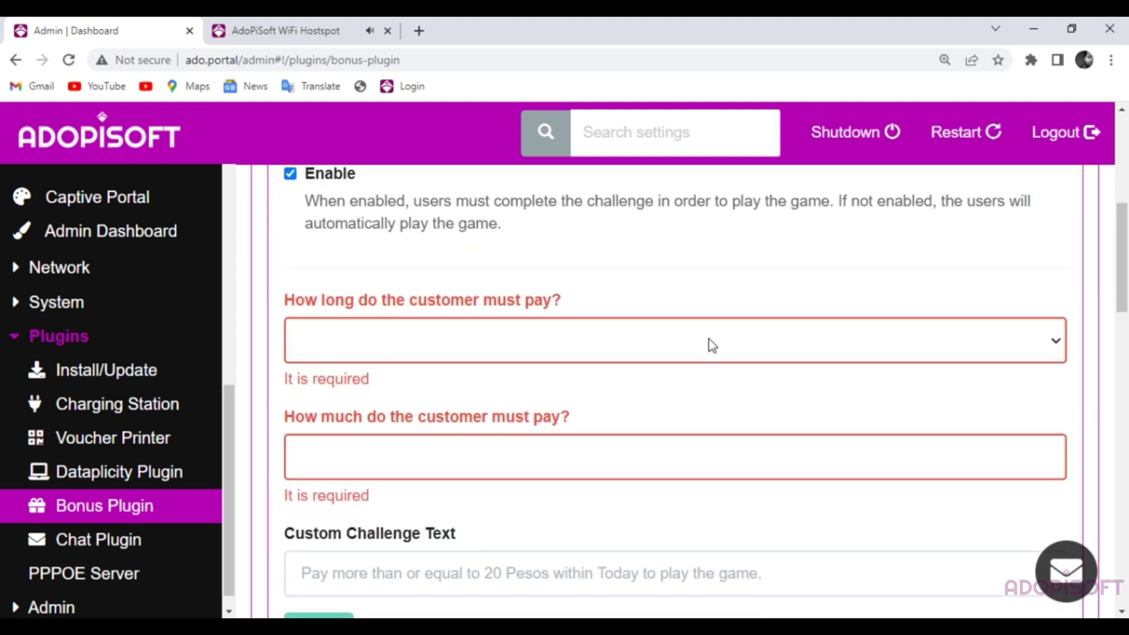
pyautogui.click(687, 347)
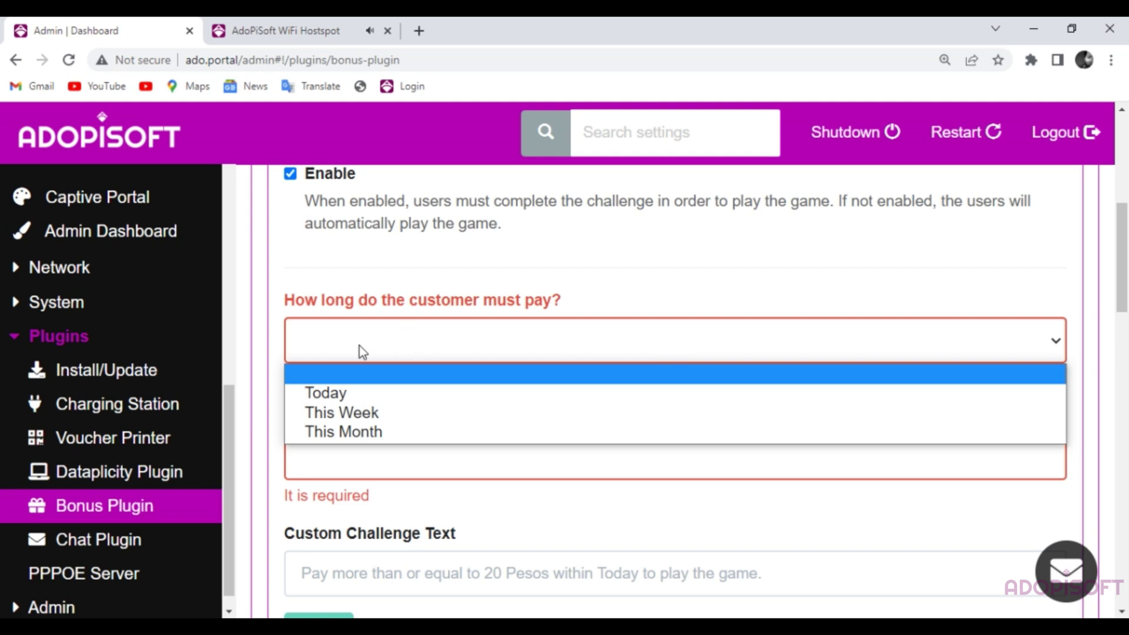
pyautogui.click(336, 393)
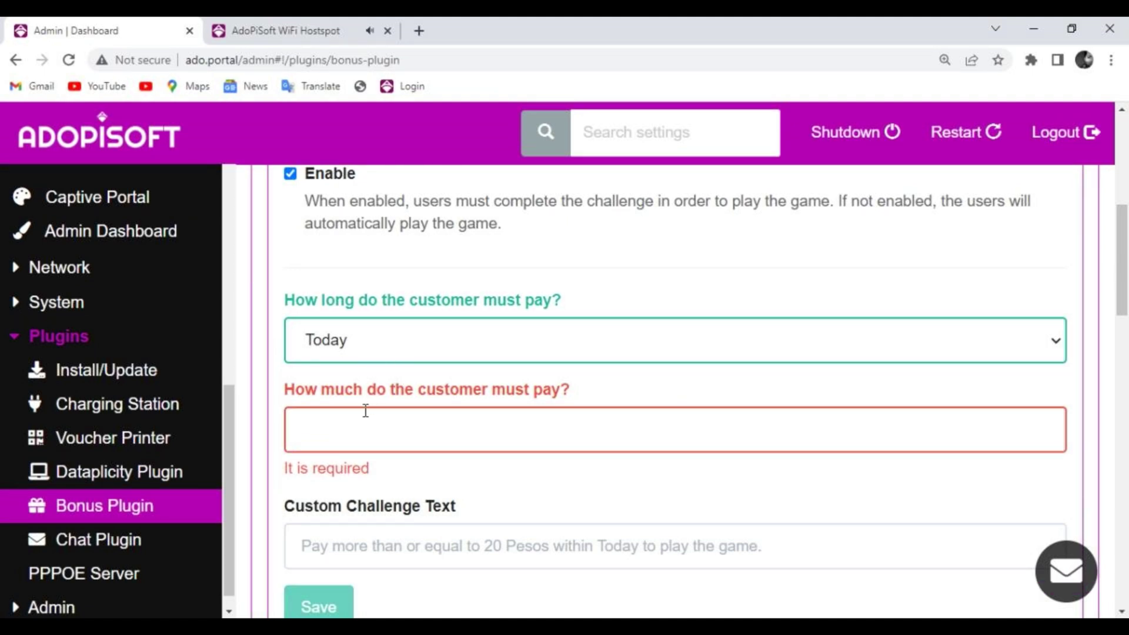
pyautogui.click(353, 432)
pyautogui.write('20')
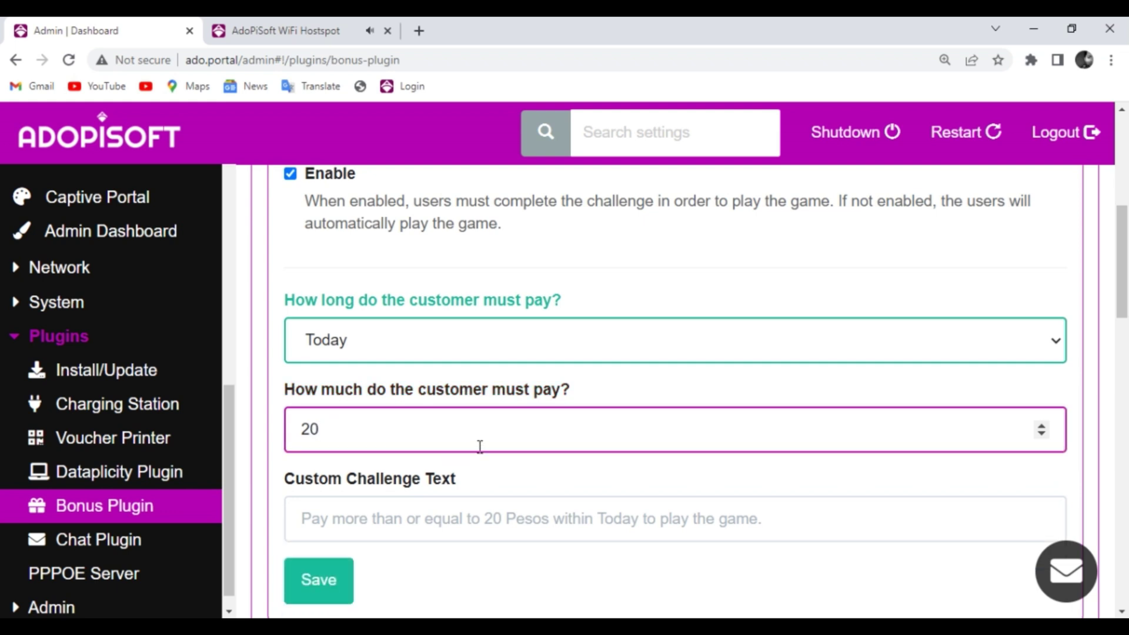
pyautogui.scroll(-1, 411, 421)
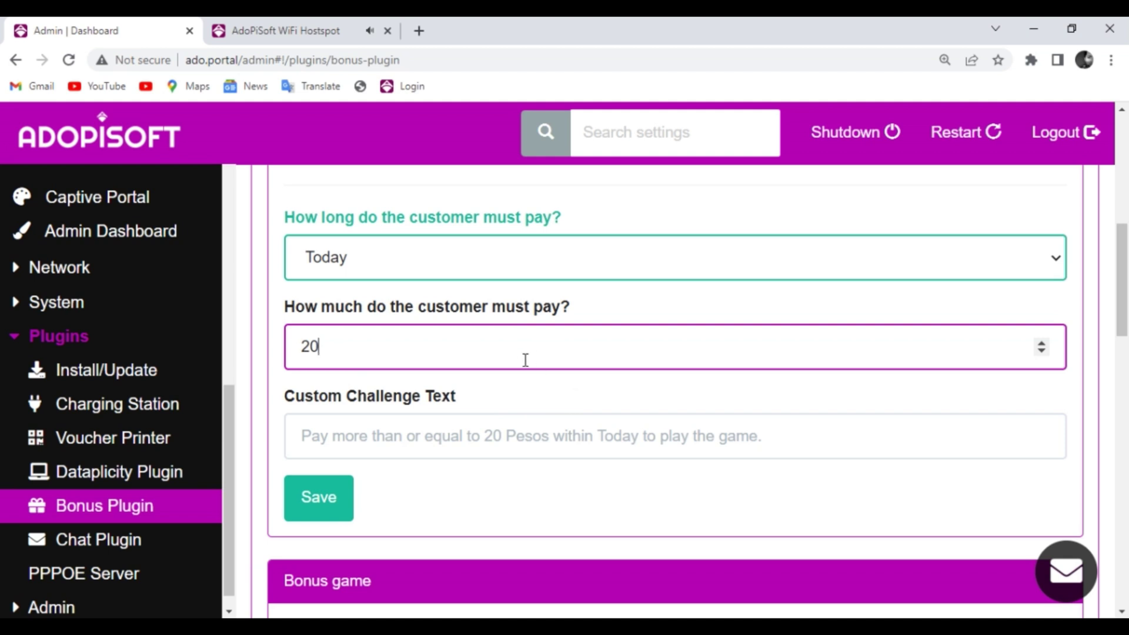
# Set Roleta customer spins to reset after Today and save the game settings.
pyautogui.click(361, 439)
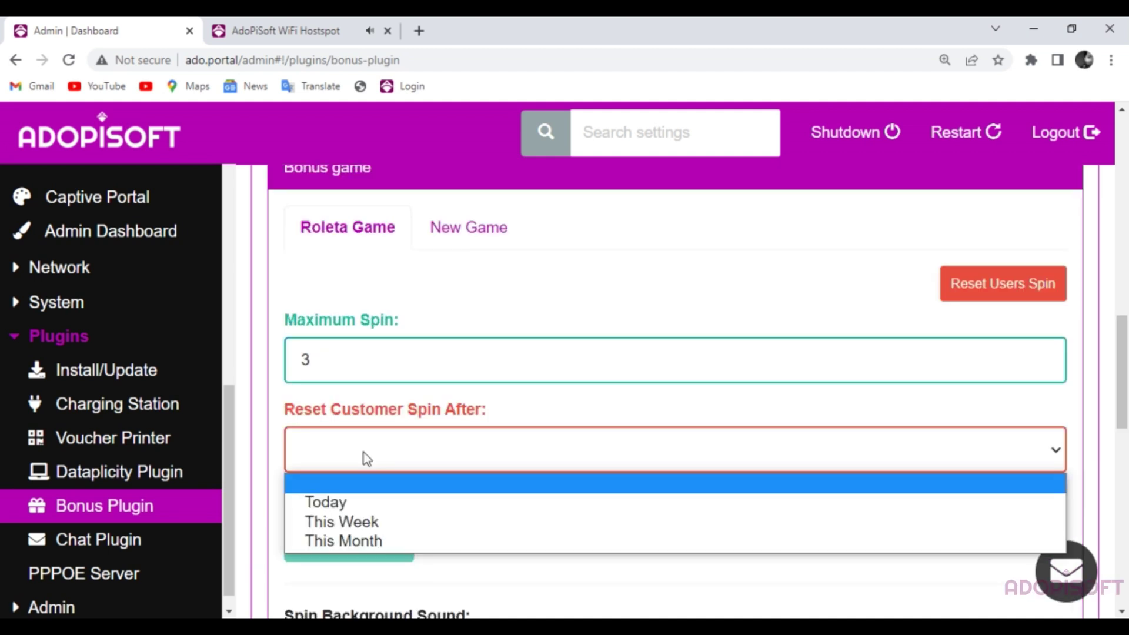
pyautogui.click(364, 456)
pyautogui.click(331, 502)
pyautogui.click(348, 511)
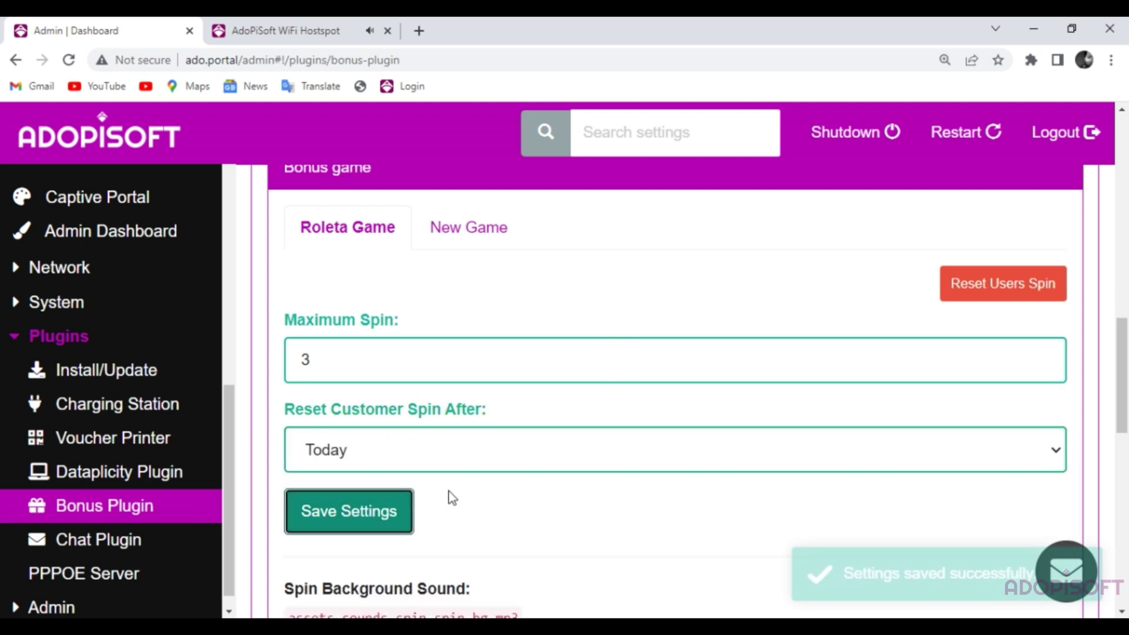
pyautogui.scroll(-2, 469, 480)
pyautogui.scroll(-1, 370, 415)
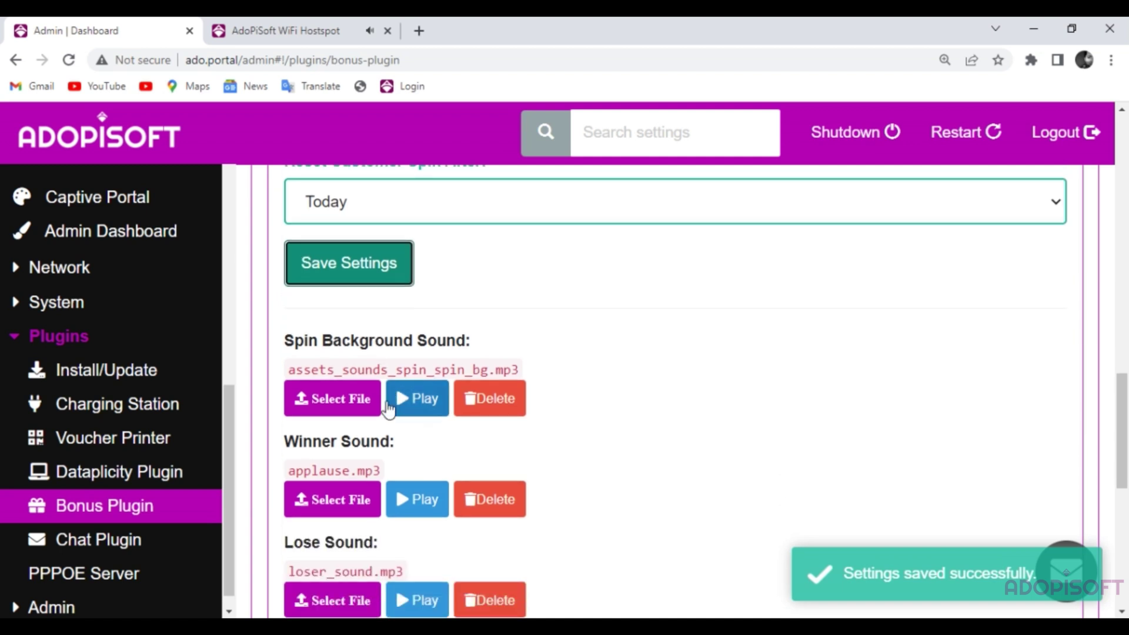
pyautogui.click(416, 398)
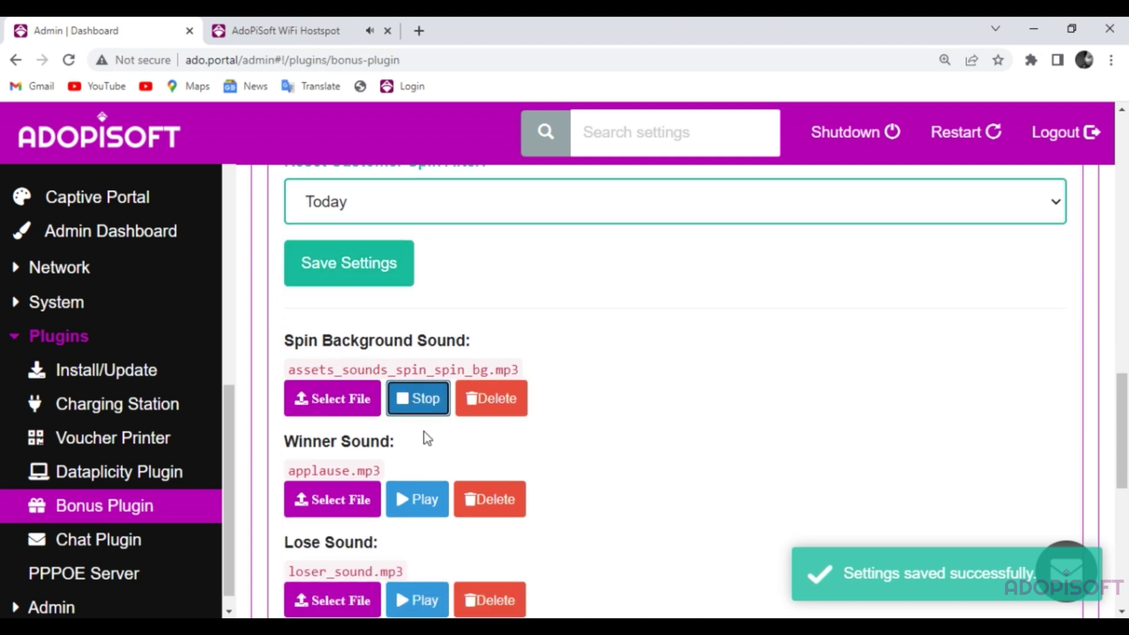
pyautogui.scroll(-1, 420, 415)
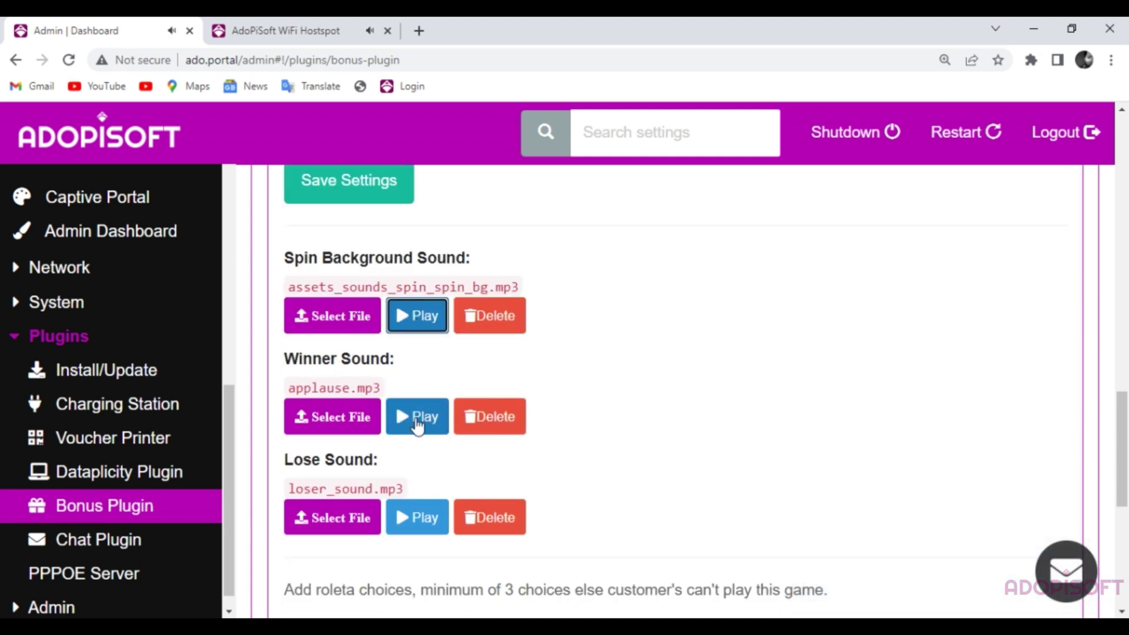
pyautogui.click(415, 416)
pyautogui.scroll(-1, 407, 441)
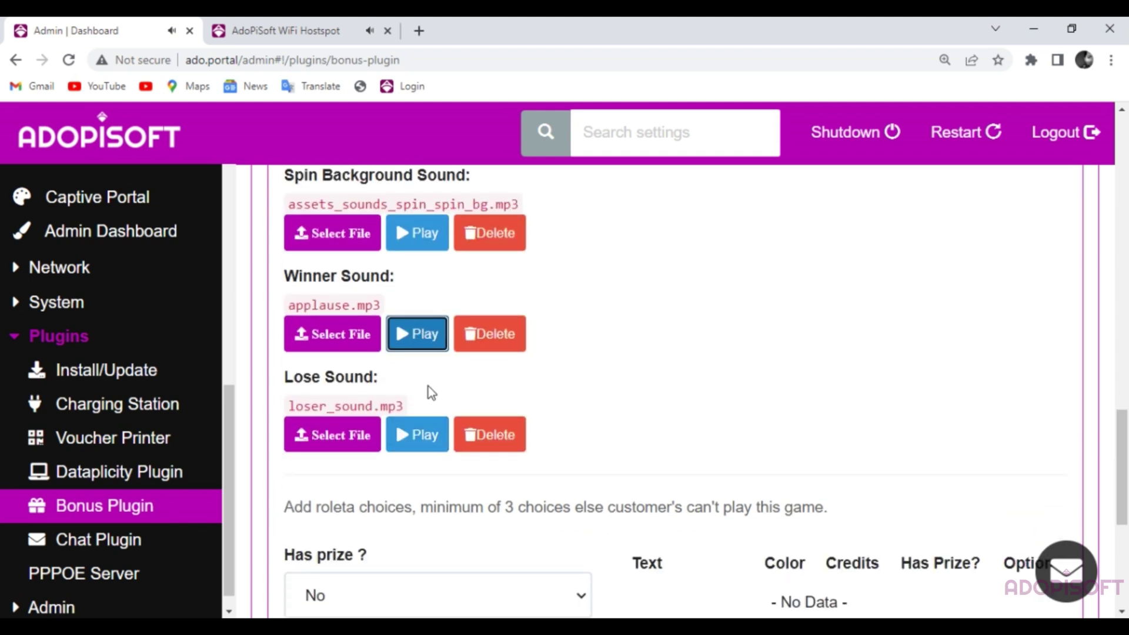
pyautogui.scroll(-1, 428, 387)
pyautogui.click(416, 352)
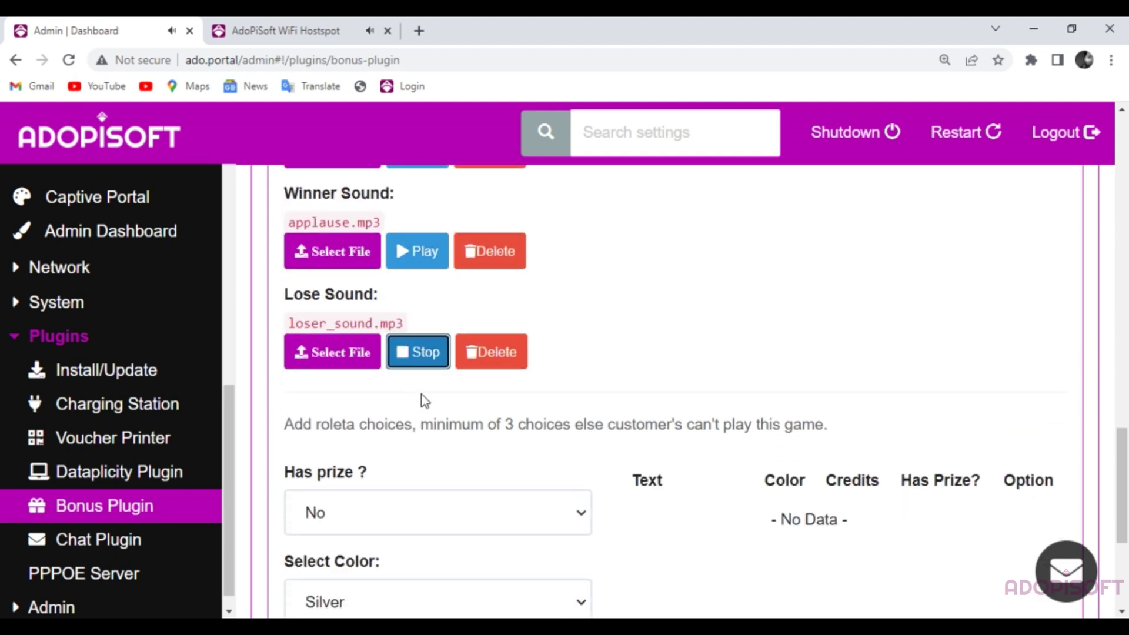
pyautogui.click(417, 352)
pyautogui.scroll(-2, 414, 371)
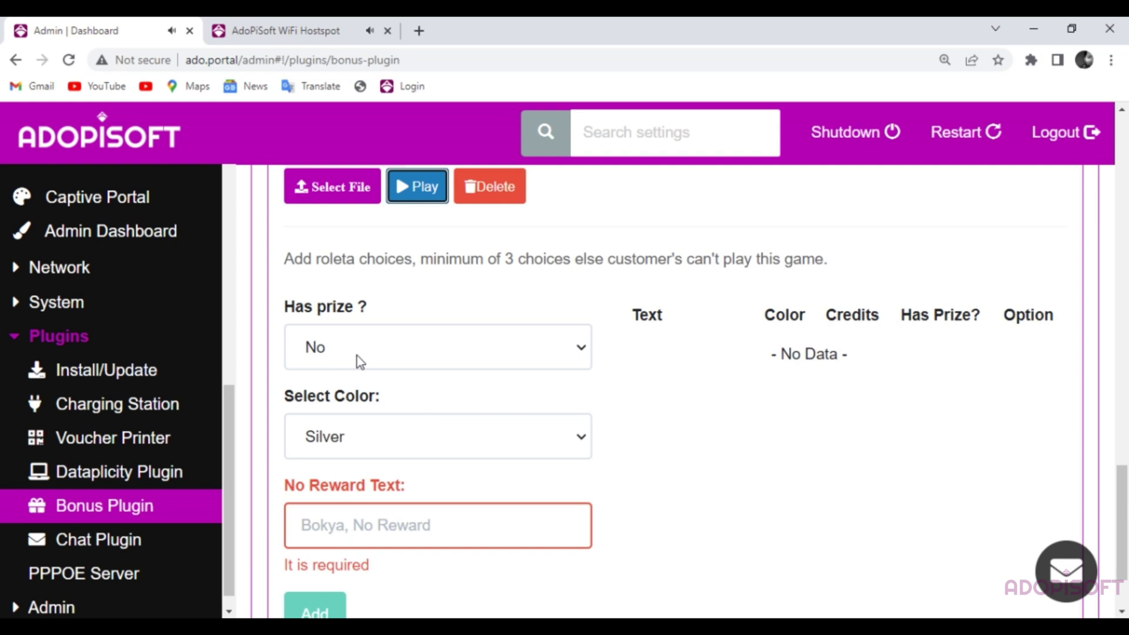
pyautogui.scroll(-1, 357, 356)
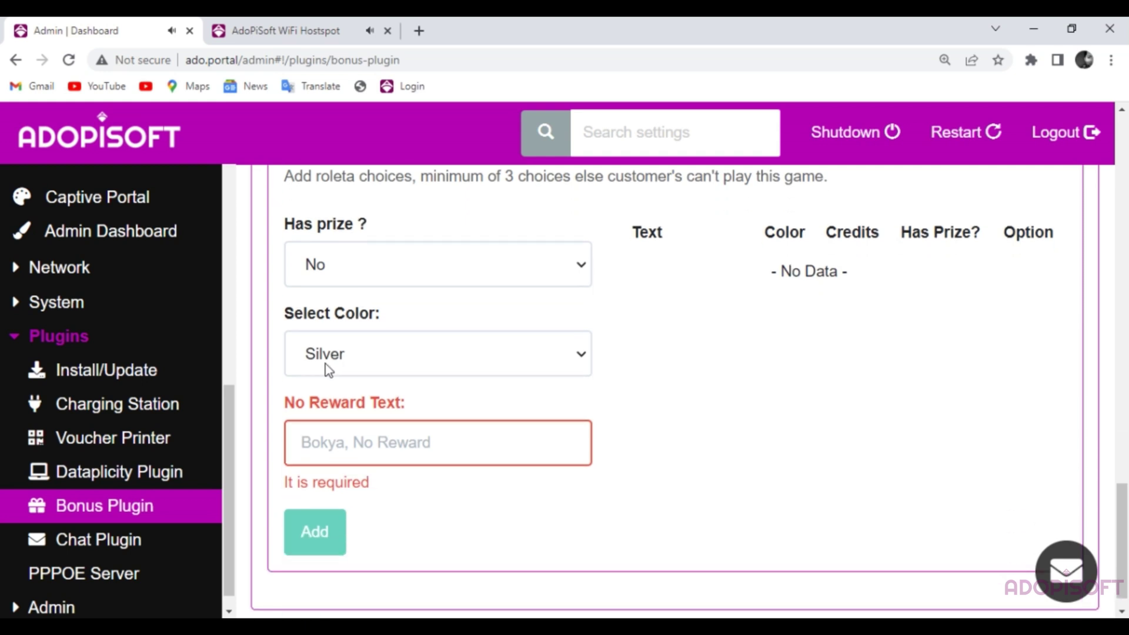
# Define a gold prize choice awarding 60 minutes of time credits.
pyautogui.click(394, 276)
pyautogui.click(395, 279)
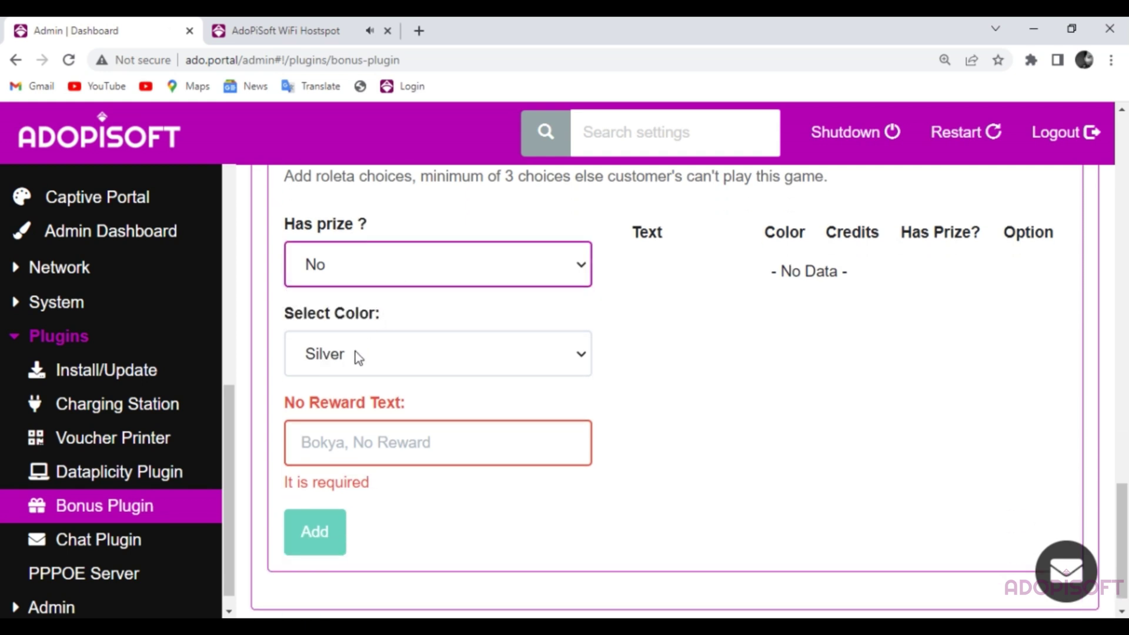
pyautogui.click(483, 264)
pyautogui.click(381, 297)
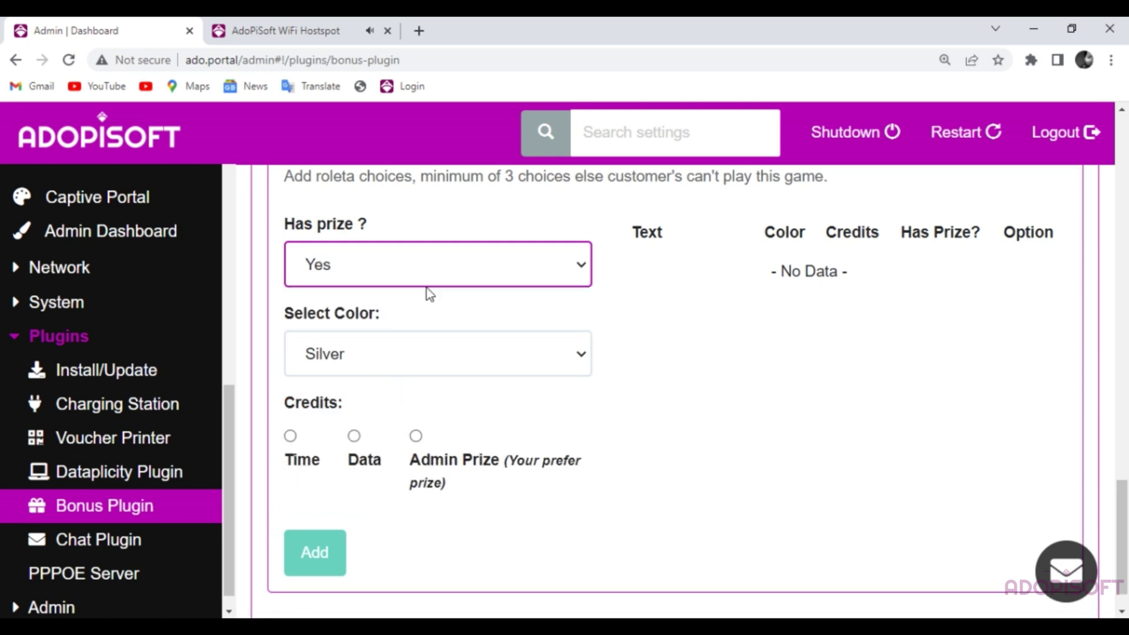
pyautogui.click(470, 257)
pyautogui.click(415, 317)
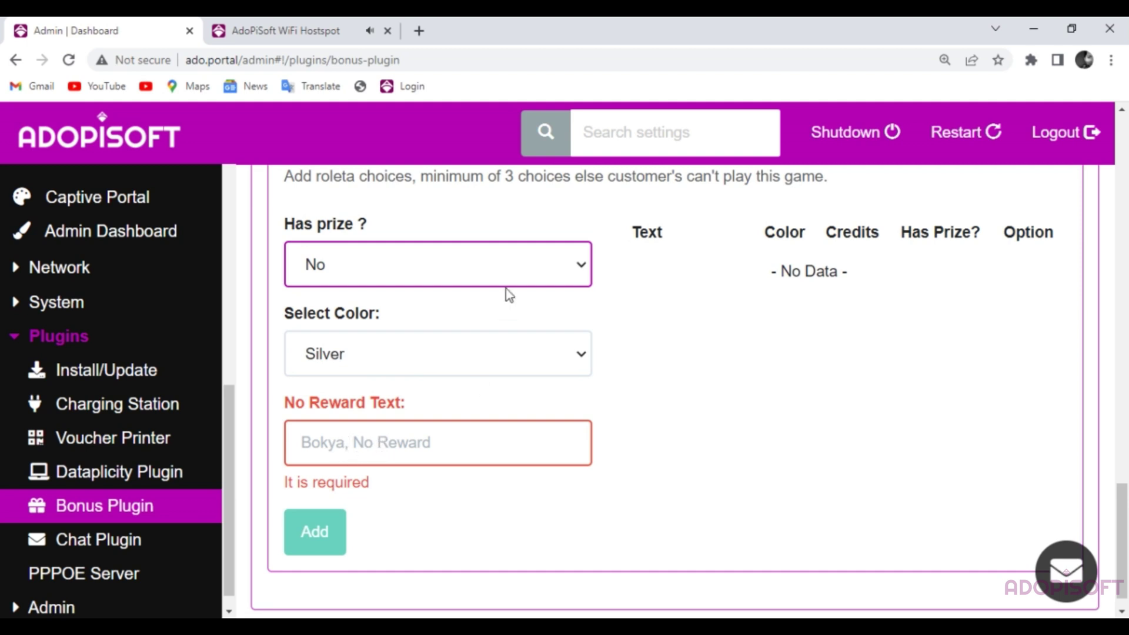
pyautogui.click(505, 270)
pyautogui.click(433, 297)
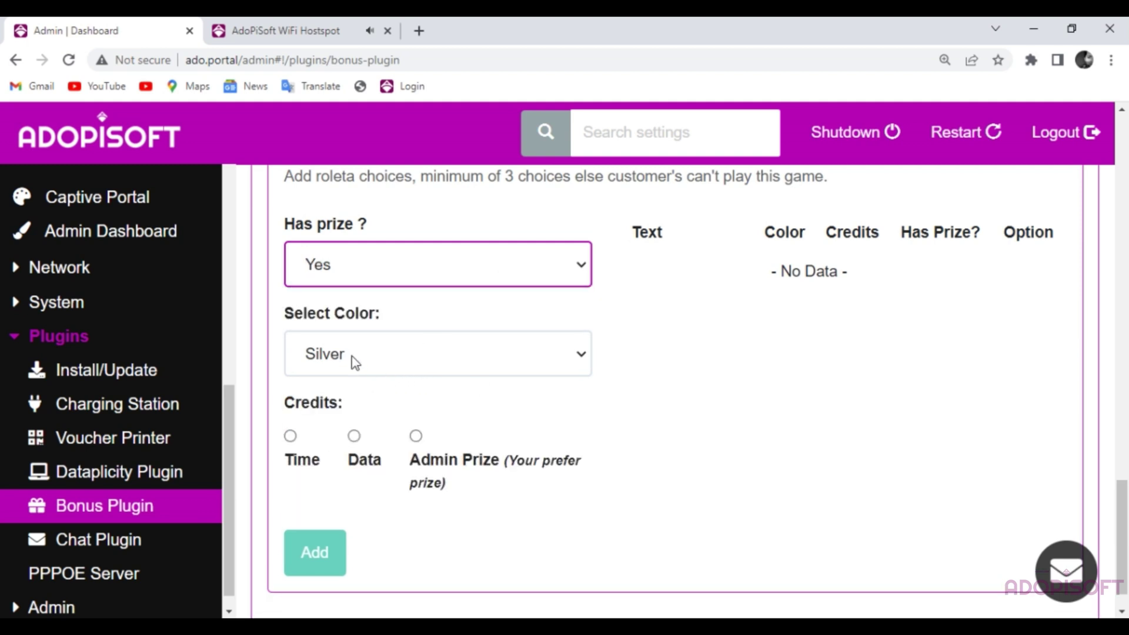
pyautogui.click(406, 357)
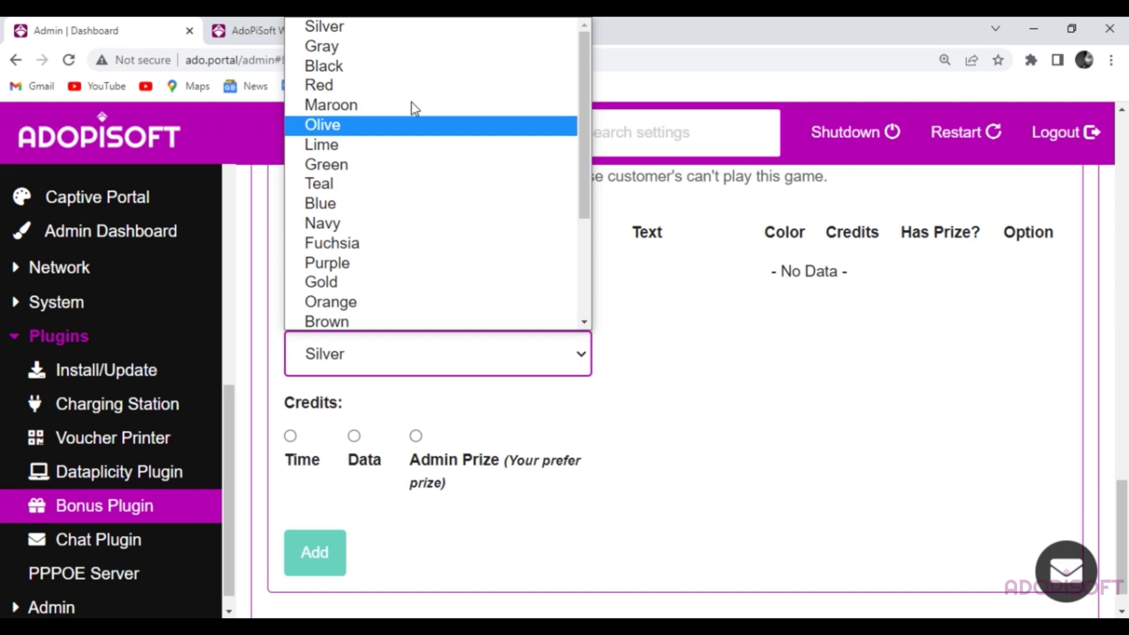
pyautogui.click(335, 283)
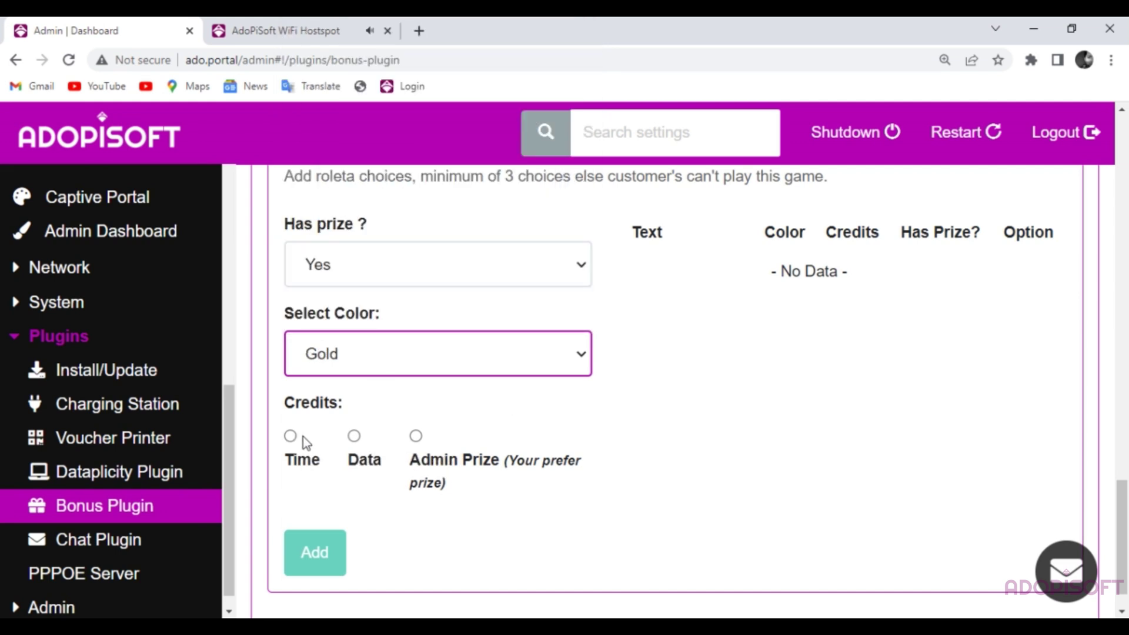
pyautogui.click(290, 436)
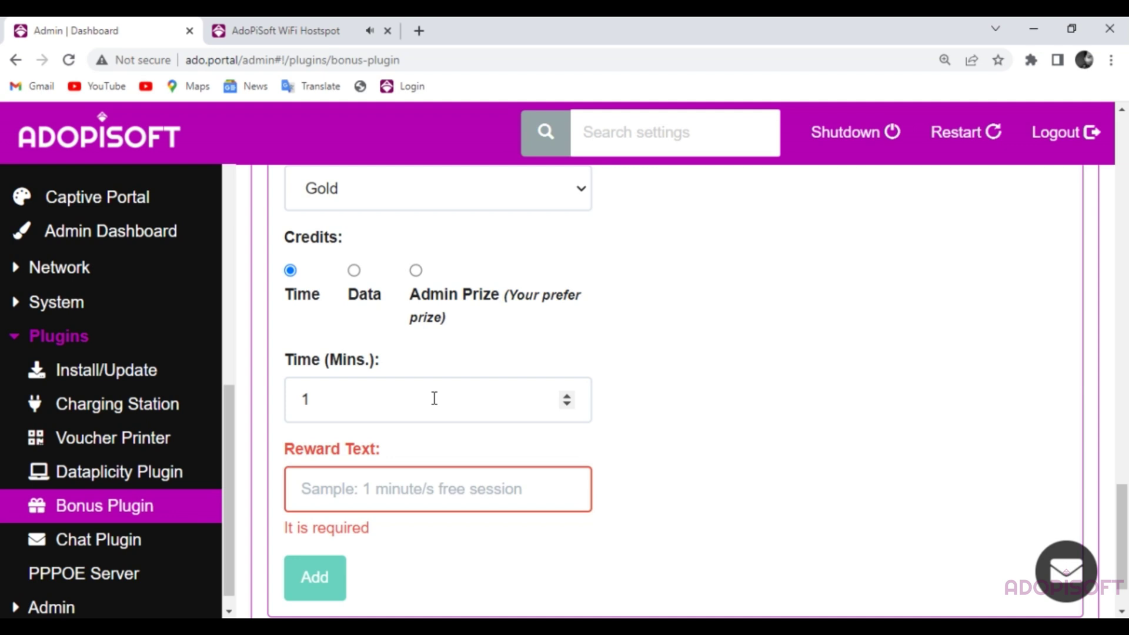
pyautogui.click(389, 400)
pyautogui.write('60')
# Label the prize '1 Hour Session' and add it to the roleta choices.
pyautogui.click(355, 490)
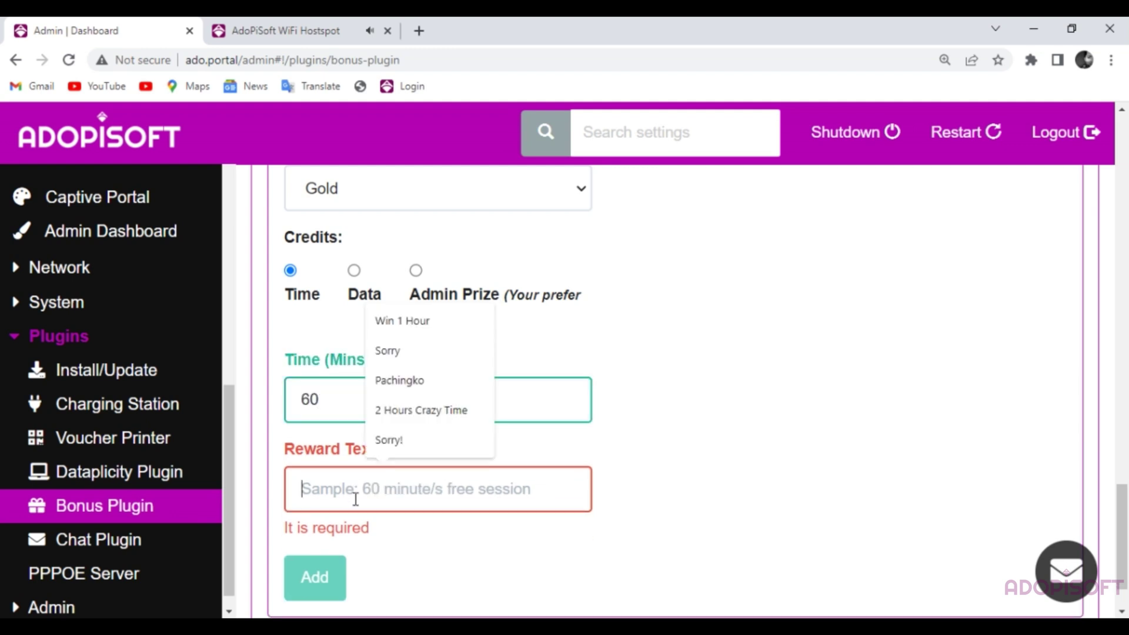
pyautogui.click(402, 322)
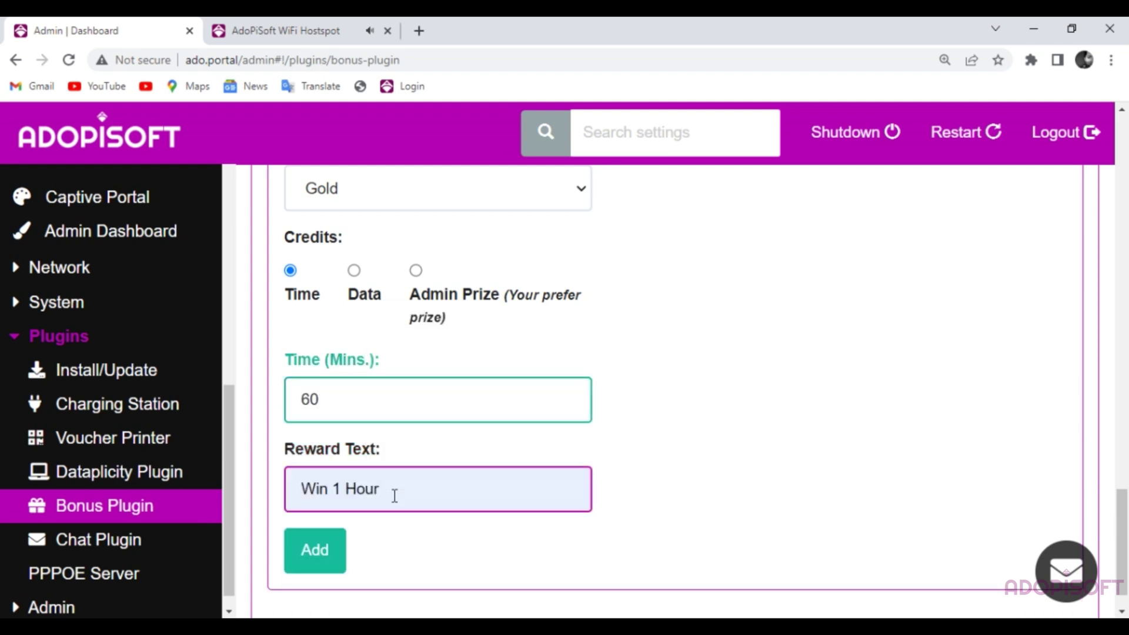
pyautogui.hotkey('ctrl', 'a')
pyautogui.press('BackSpace')
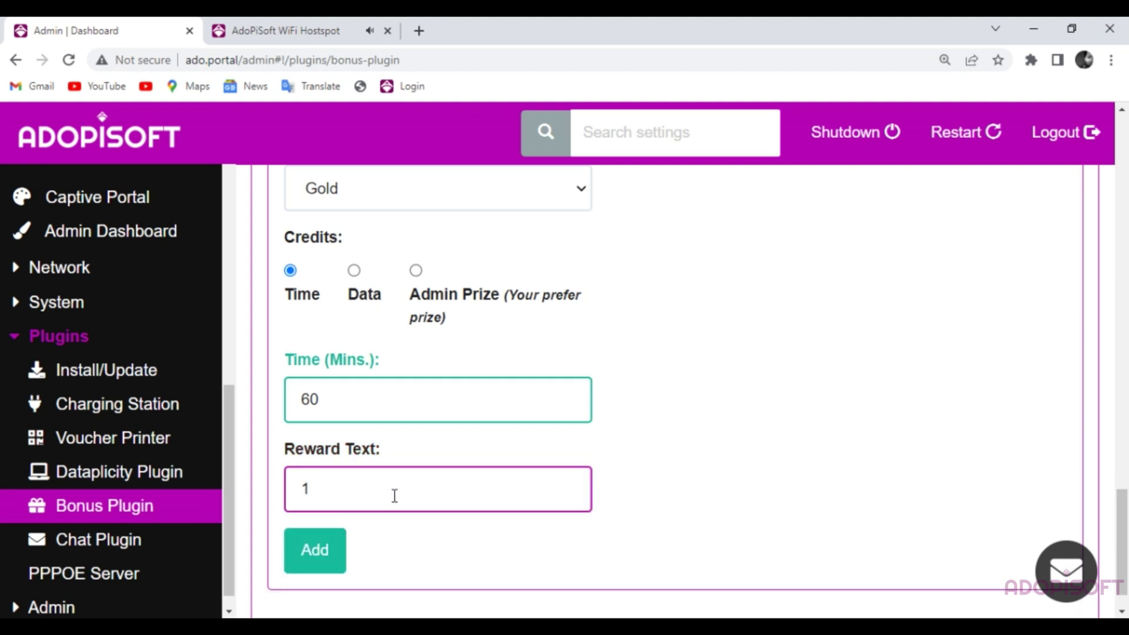
pyautogui.write('1 hou')
pyautogui.press('BackSpace')
pyautogui.press('BackSpace')
pyautogui.press('BackSpace')
pyautogui.write('Hour Session')
pyautogui.click(316, 550)
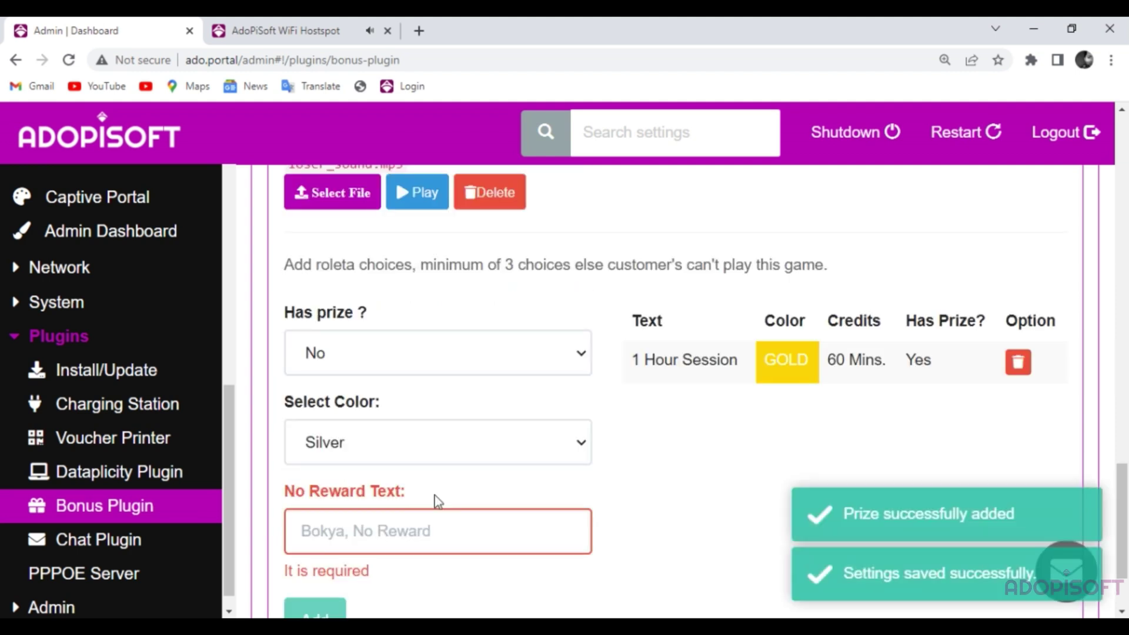
# Add the no-prize choices 'Sorry!' and 'Bokya!'.
pyautogui.click(336, 531)
pyautogui.click(388, 533)
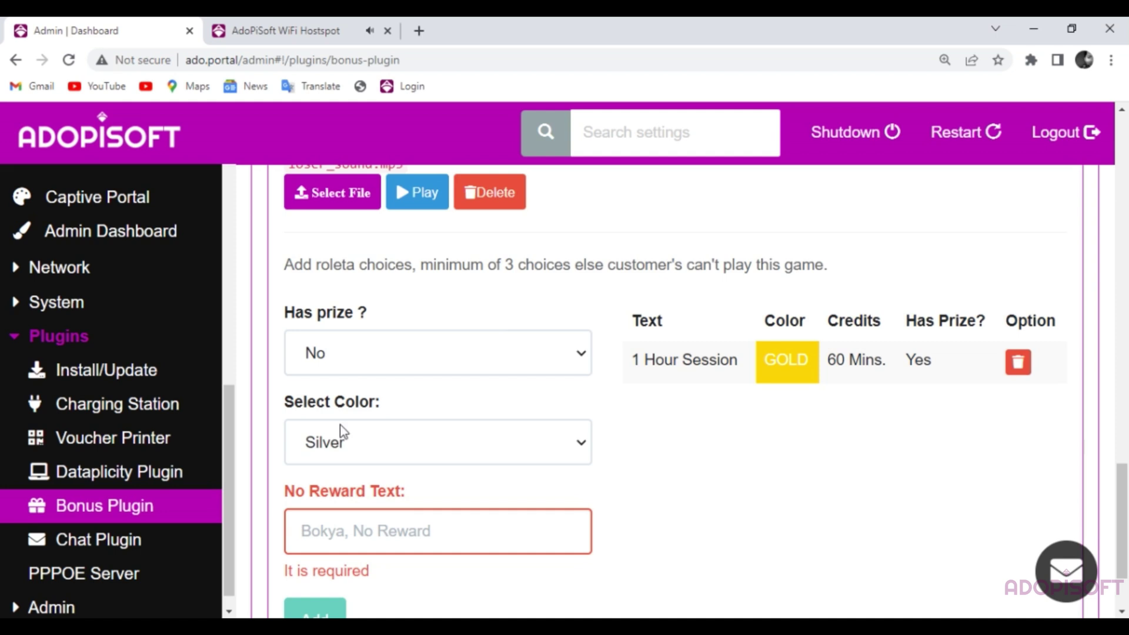
pyautogui.write('Sorry!')
pyautogui.press('Return')
pyautogui.click(404, 533)
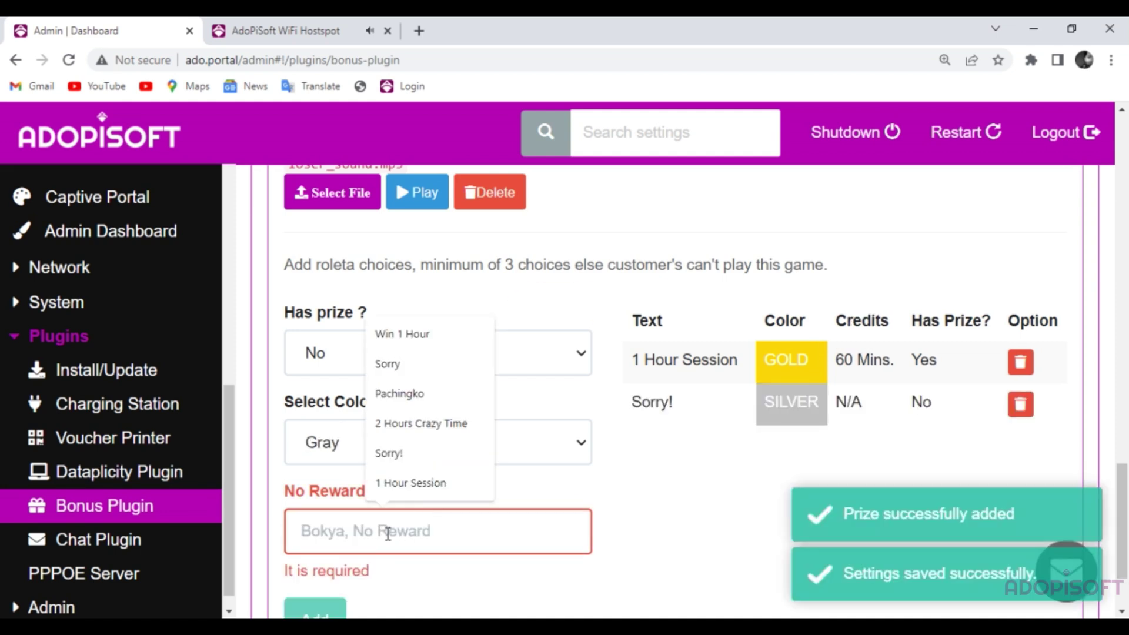
pyautogui.write('Bok')
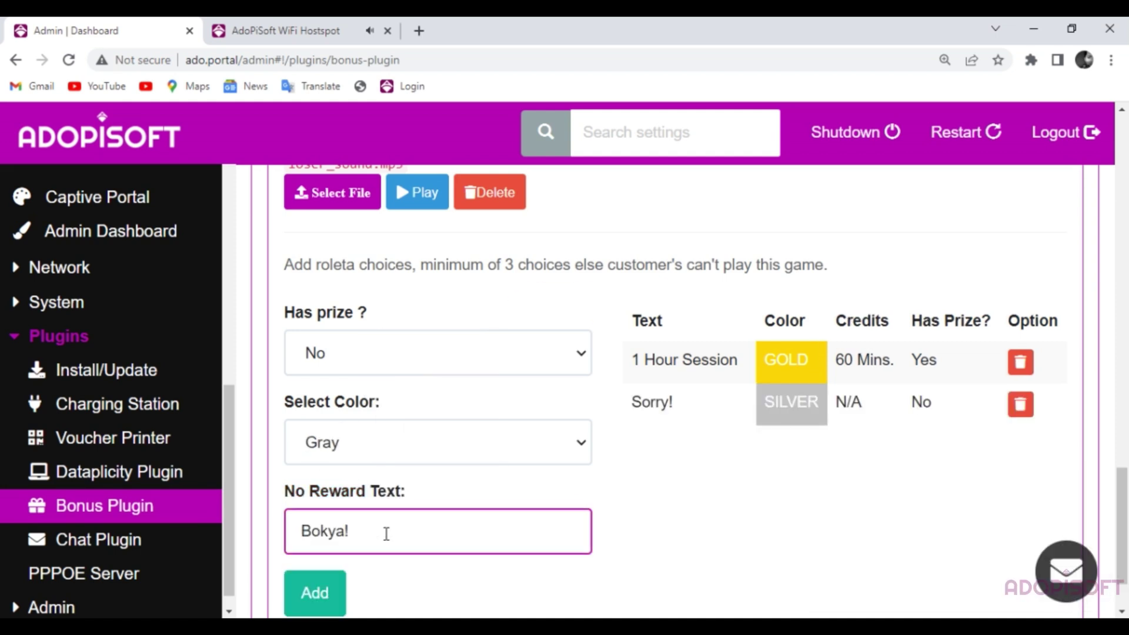
pyautogui.write('ya!')
pyautogui.press('Return')
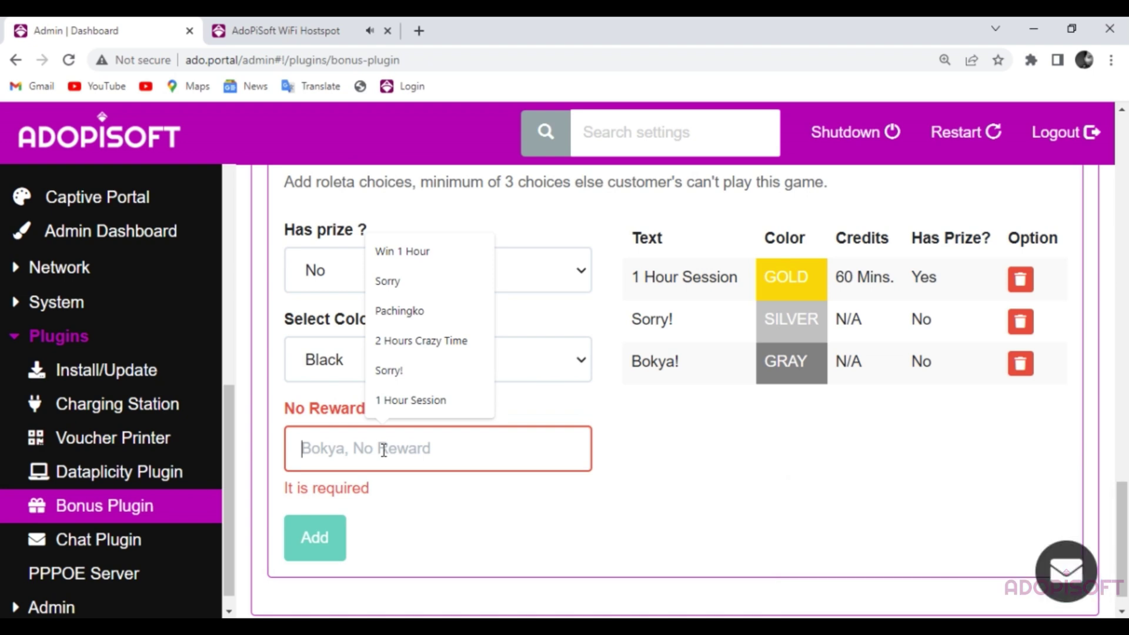
pyautogui.write('Better Luck N')
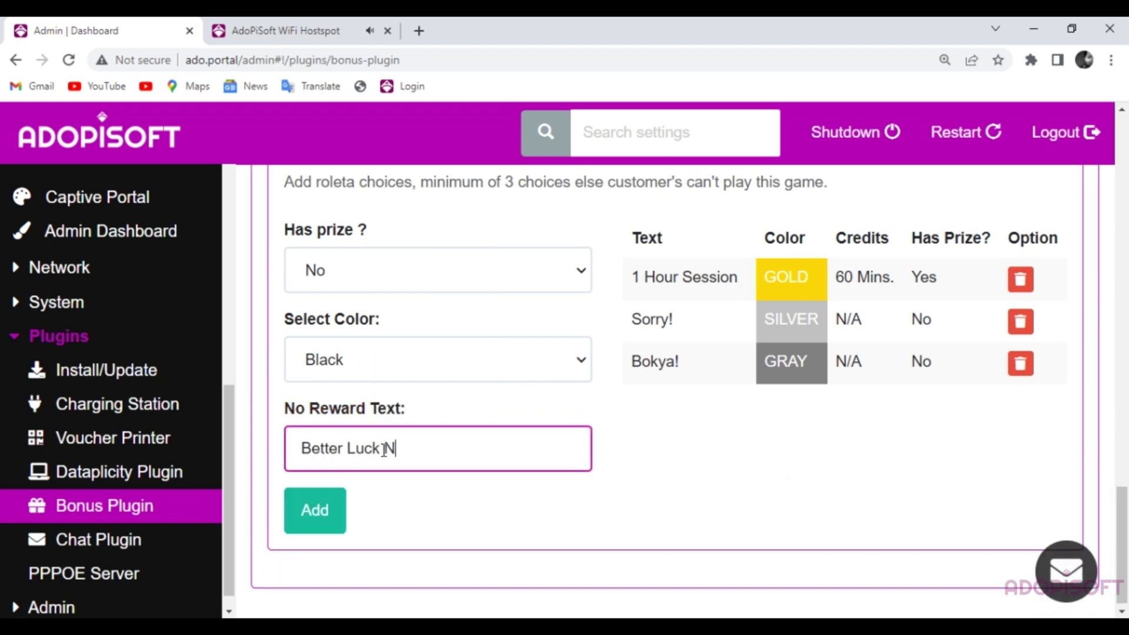
pyautogui.write('ext')
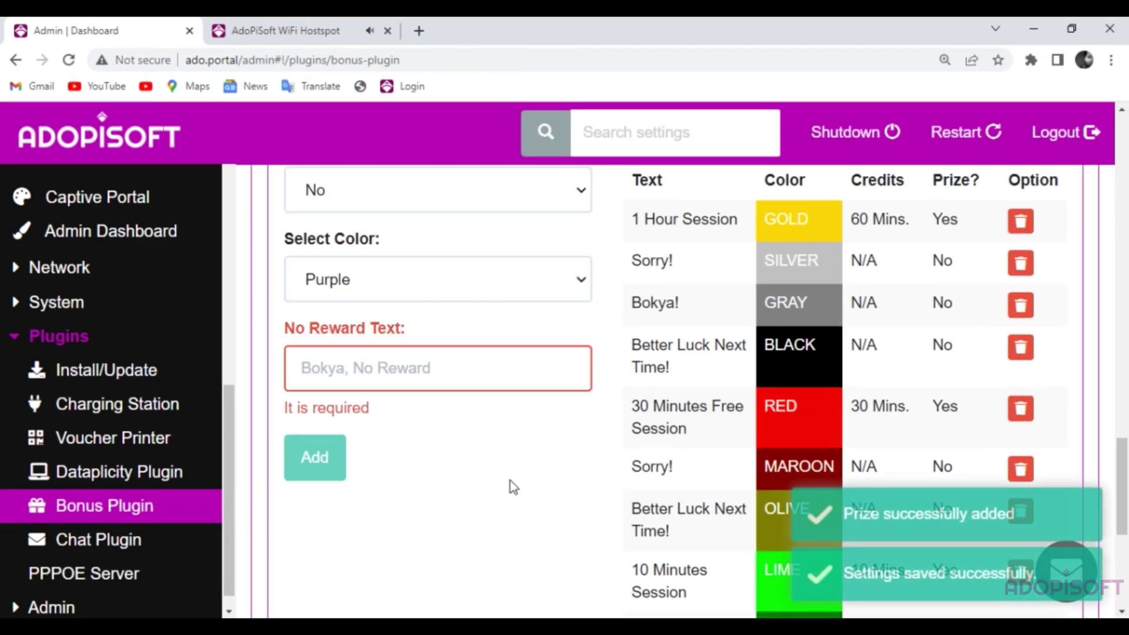
pyautogui.click(286, 30)
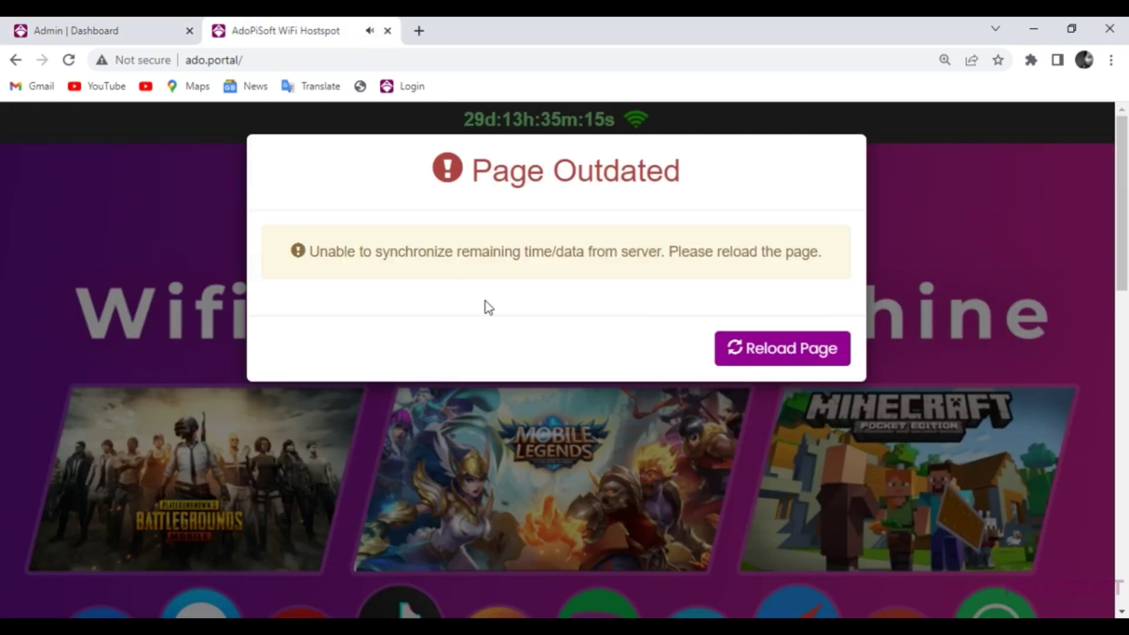
pyautogui.click(383, 60)
pyautogui.press('Return')
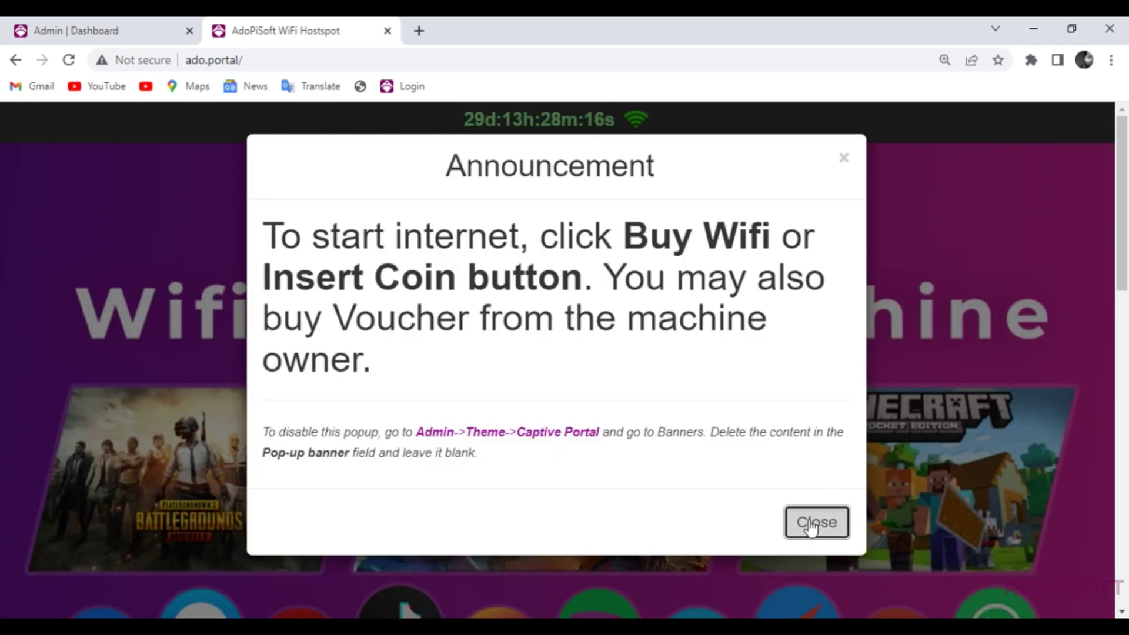
pyautogui.click(813, 523)
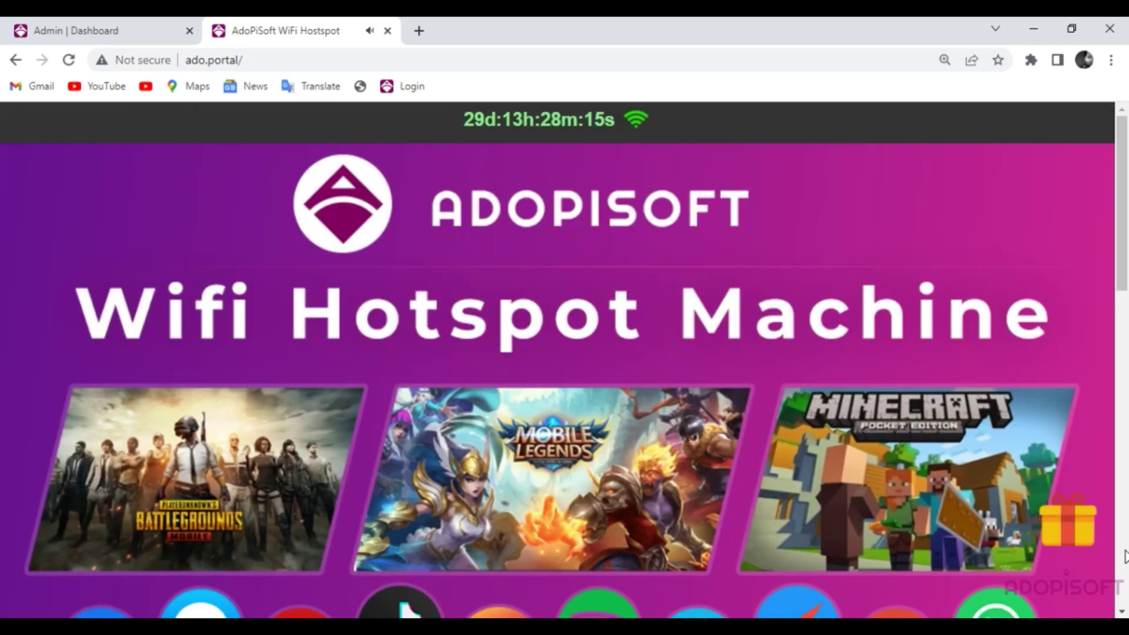
pyautogui.click(1062, 538)
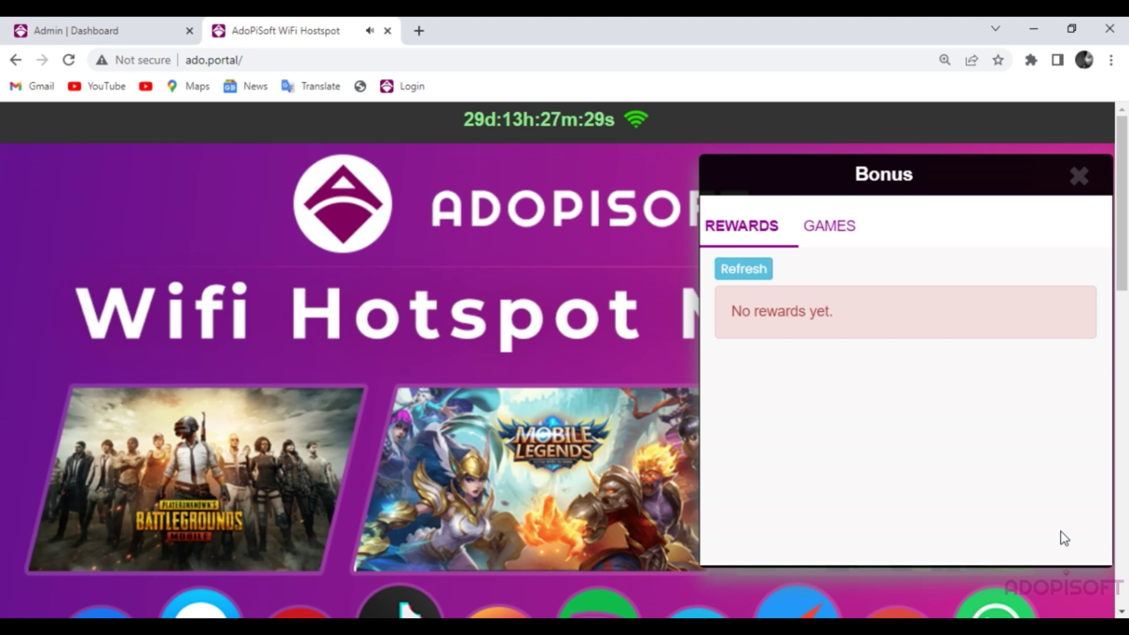
pyautogui.click(827, 228)
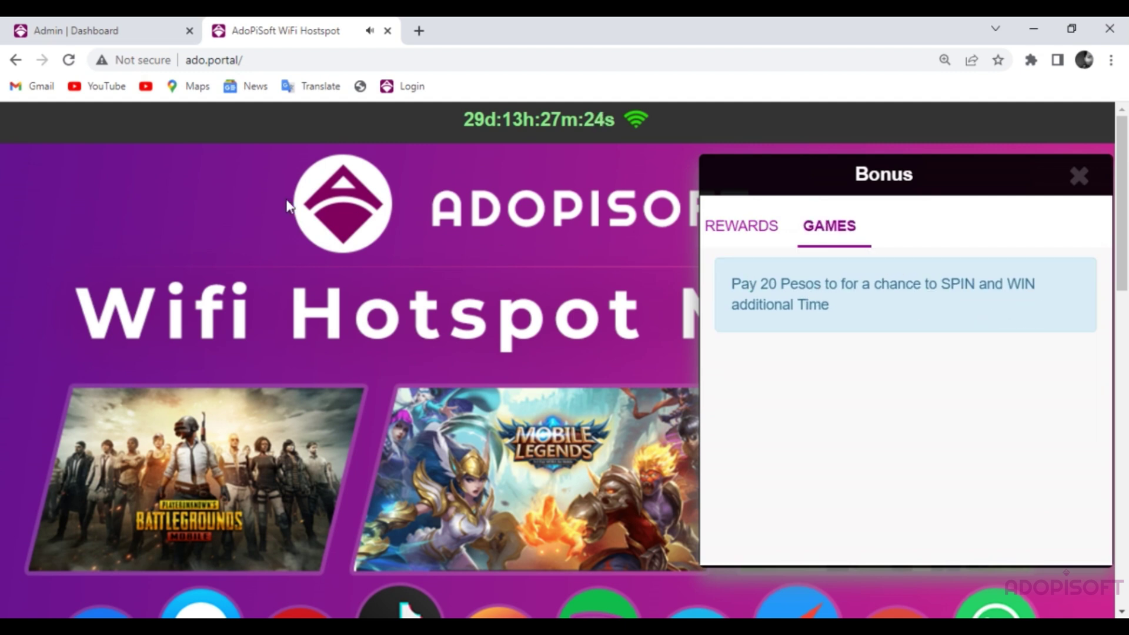
# Insert 20 pesos via Sub-vendo 1 and finish paying for 6 hours of credit.
pyautogui.click(1078, 175)
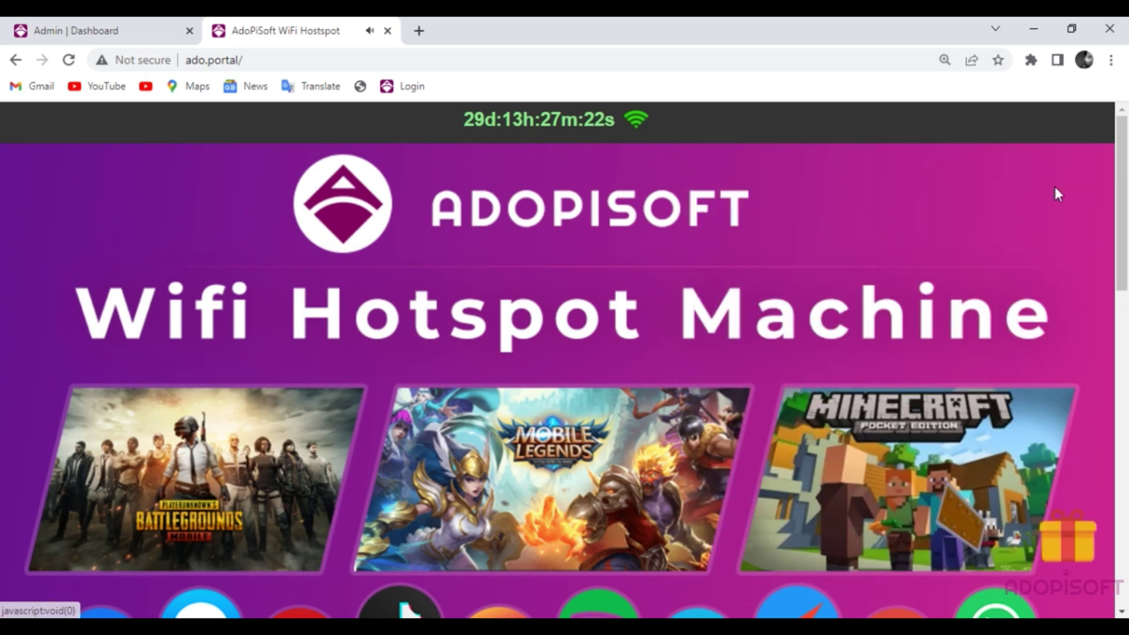
pyautogui.scroll(-5, 612, 336)
pyautogui.scroll(-3, 612, 336)
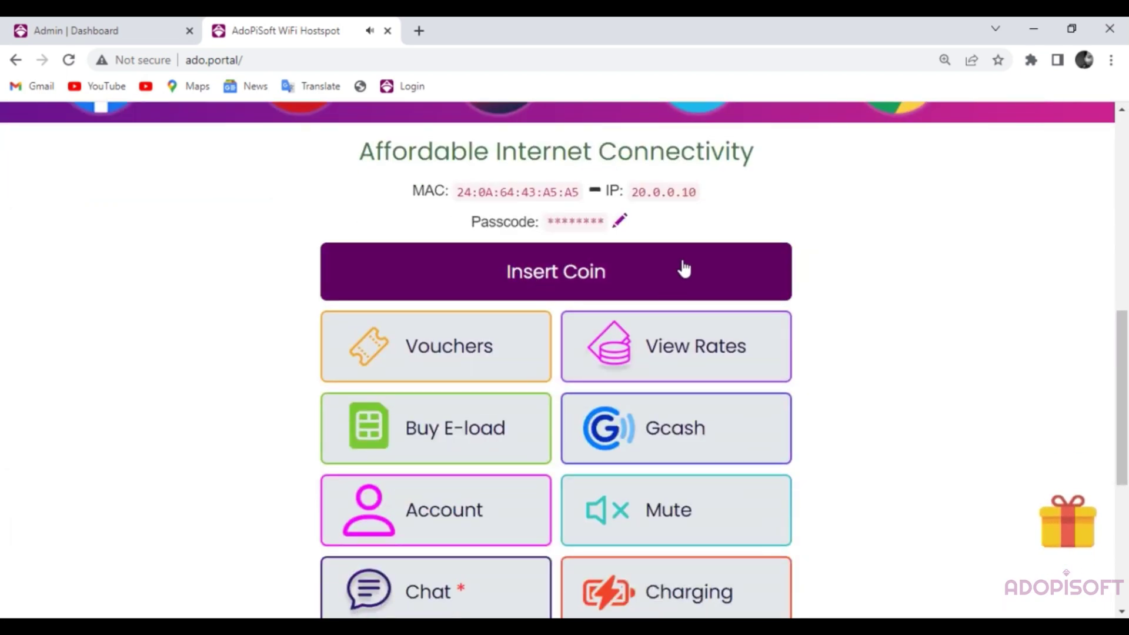
pyautogui.click(673, 272)
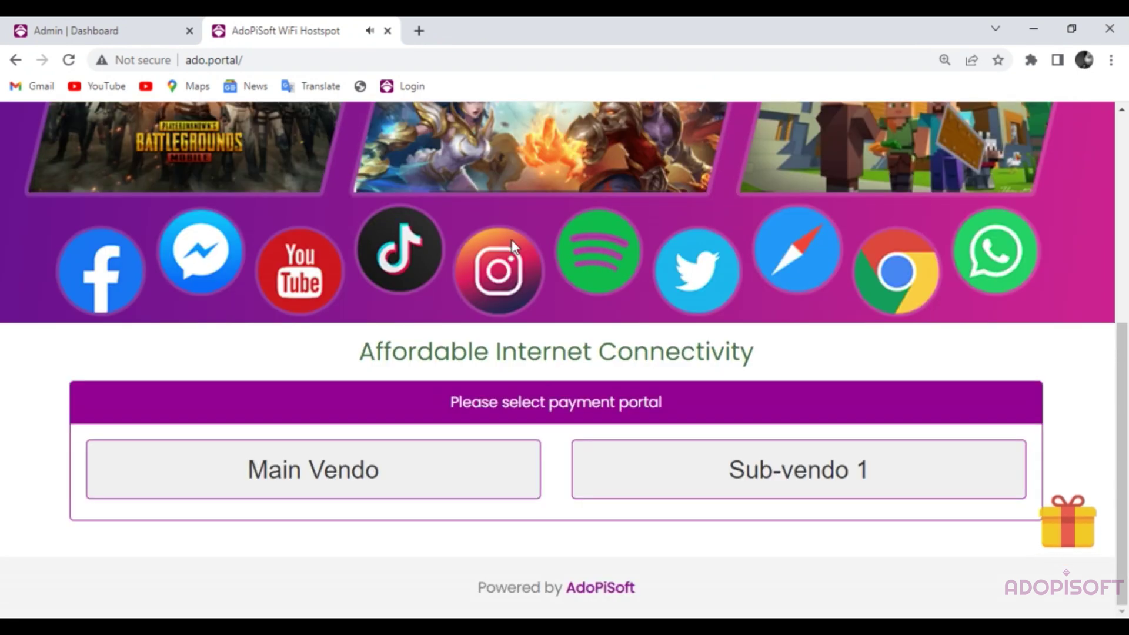
pyautogui.click(723, 491)
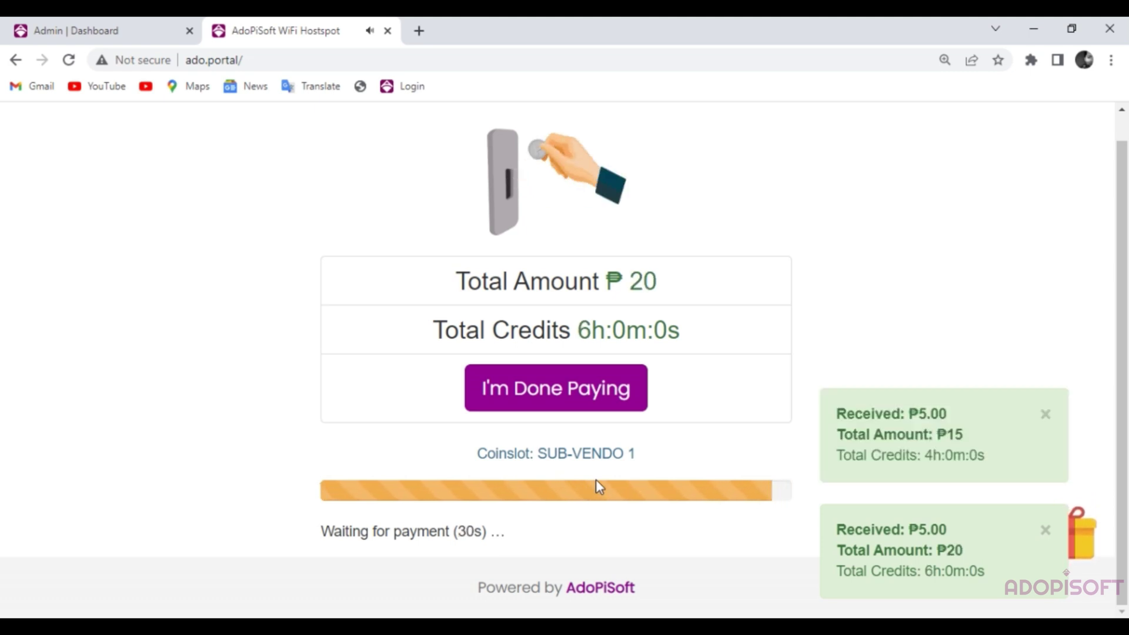
pyautogui.click(551, 393)
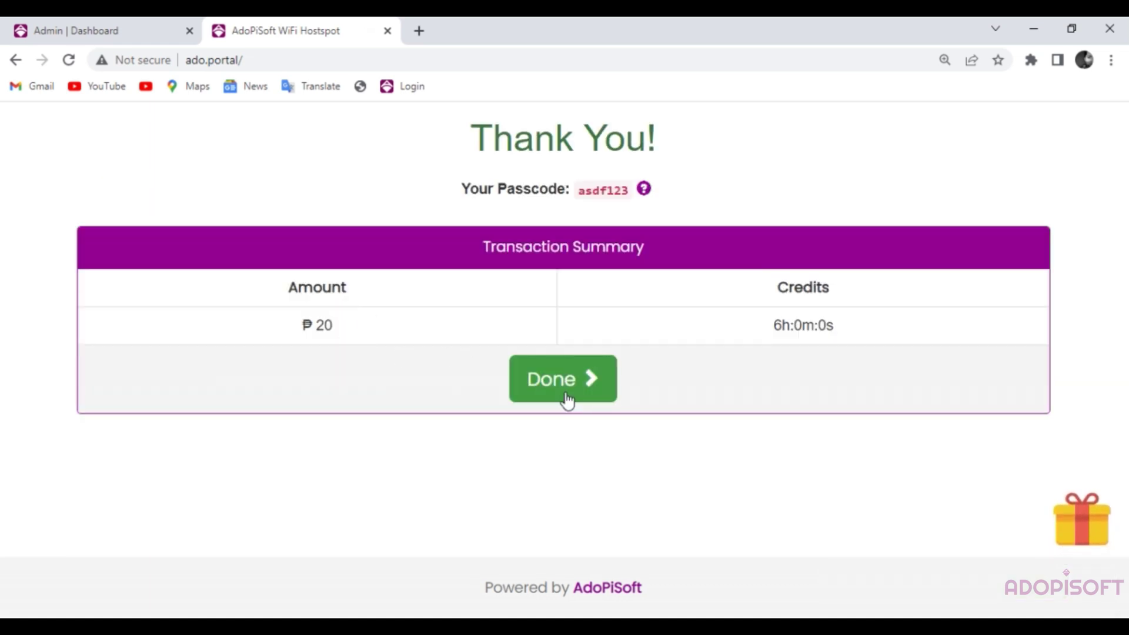
# Start the unlocked Roleta Game and spin until the wheel lands on Free 500 MB.
pyautogui.click(1085, 540)
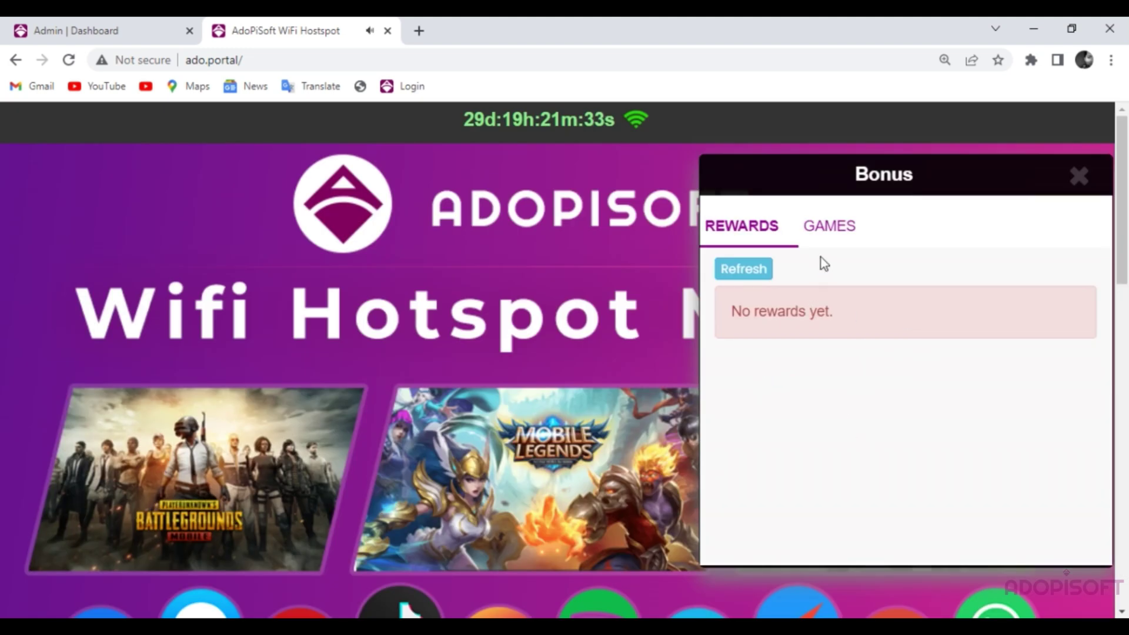
pyautogui.click(829, 228)
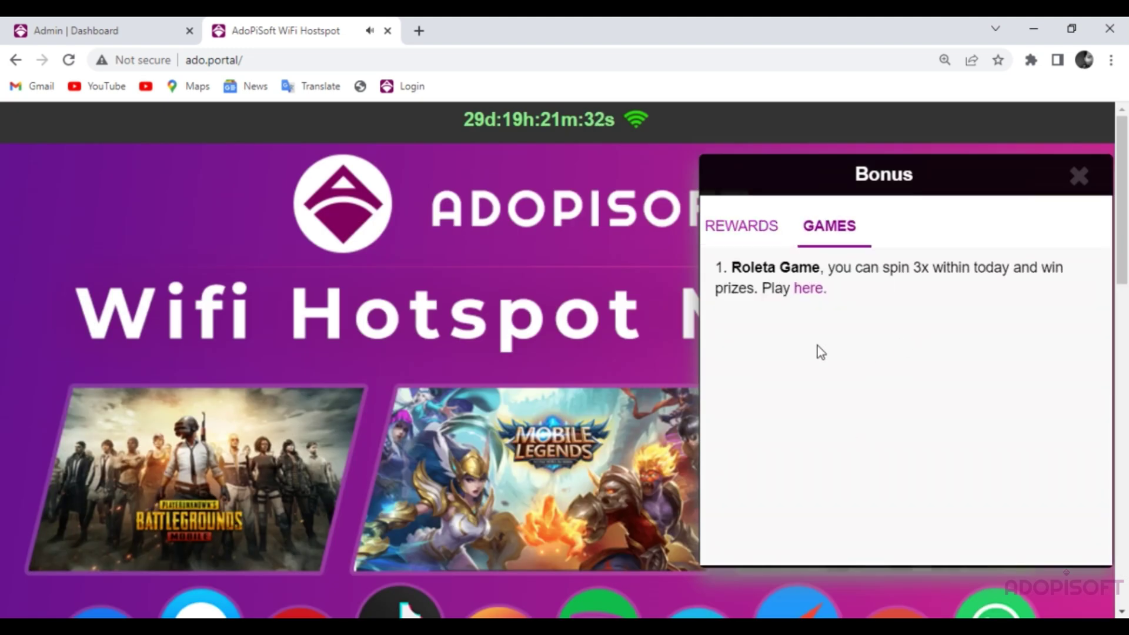
pyautogui.click(820, 289)
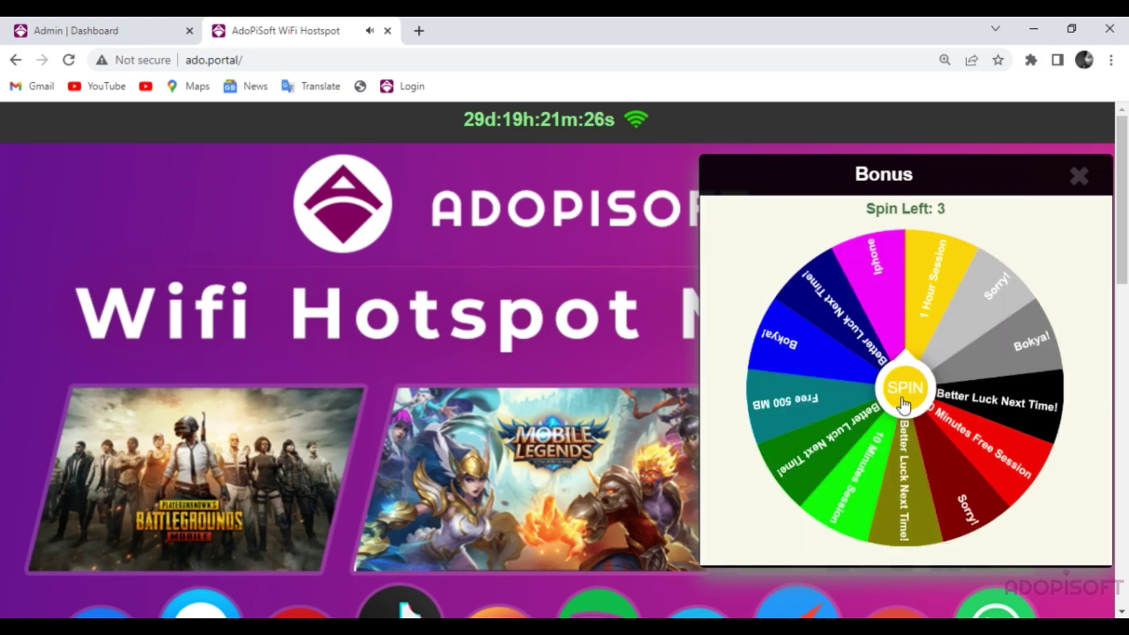
pyautogui.click(905, 402)
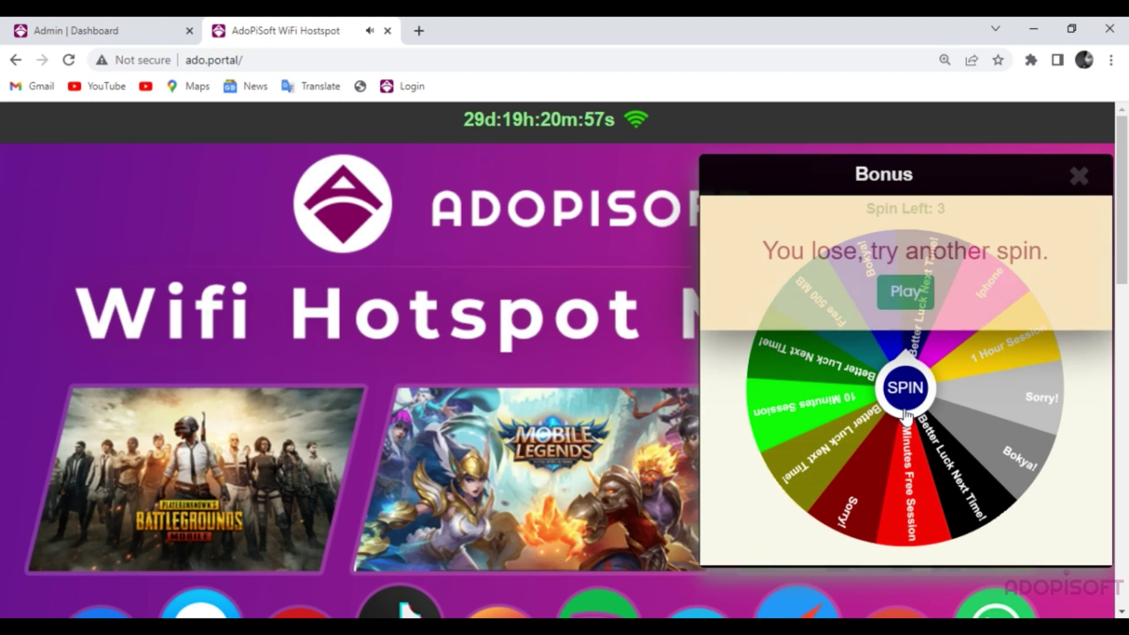
pyautogui.click(904, 291)
pyautogui.click(905, 386)
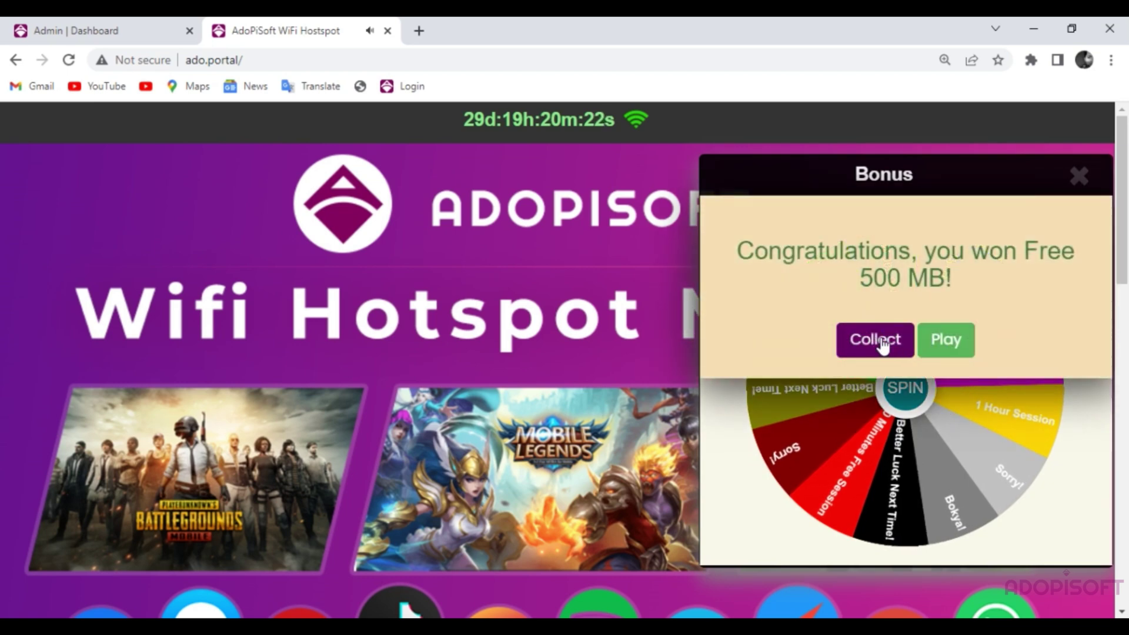
# Collect the Free 500 MB prize as a 500.00MB available session and close the panel.
pyautogui.click(882, 344)
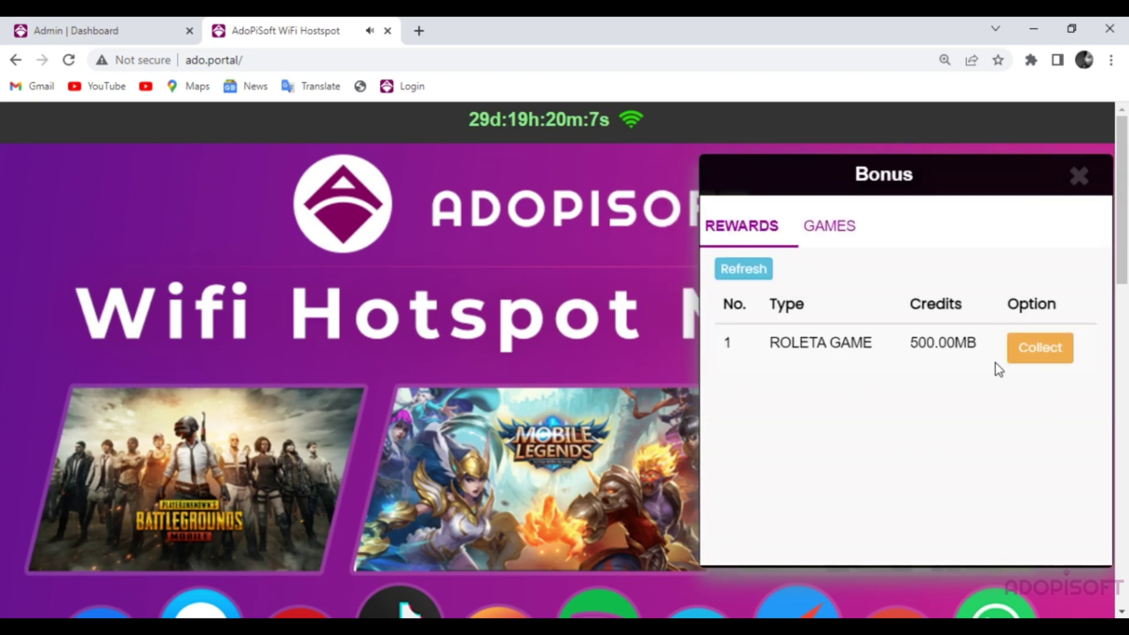
pyautogui.click(1028, 351)
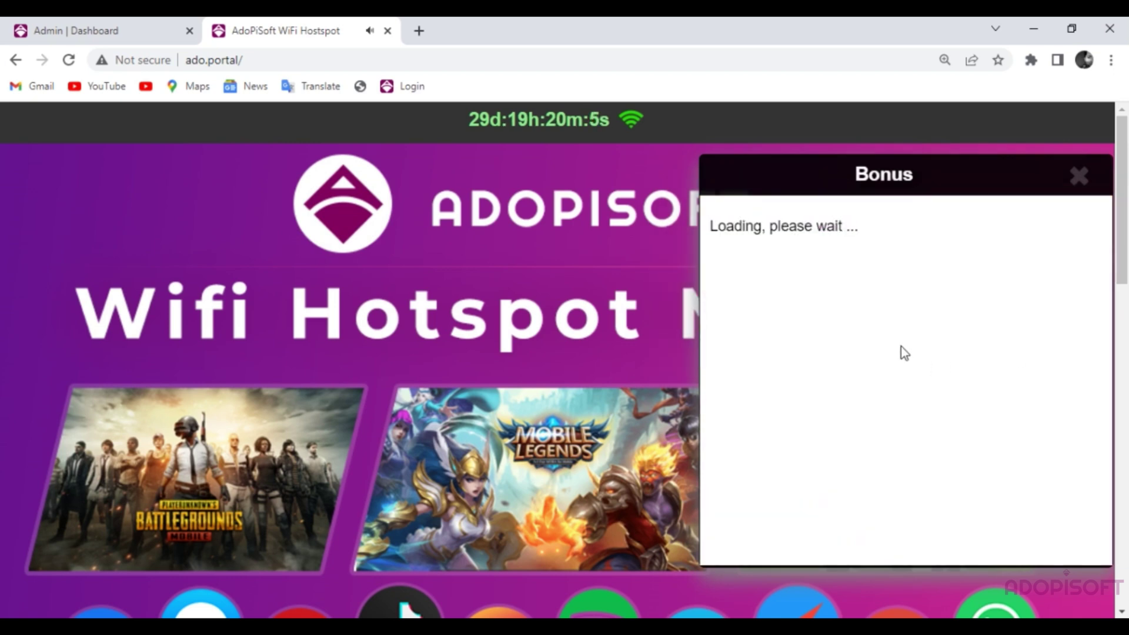
pyautogui.scroll(-5, 615, 398)
pyautogui.scroll(-5, 614, 398)
pyautogui.click(1078, 176)
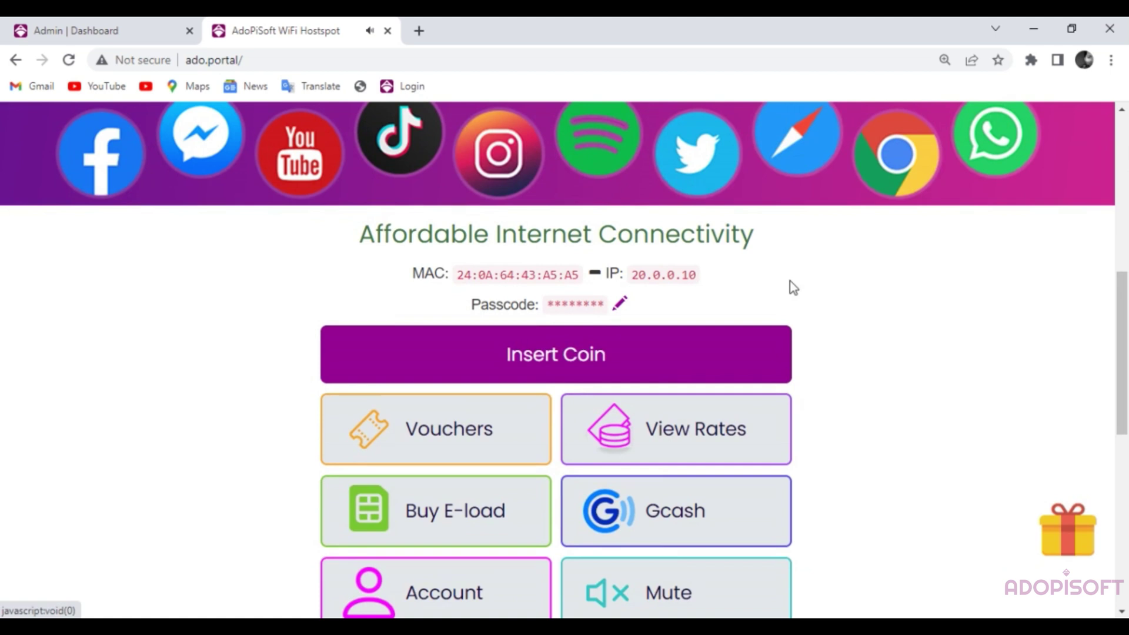
pyautogui.scroll(-5, 789, 281)
pyautogui.scroll(-3, 705, 353)
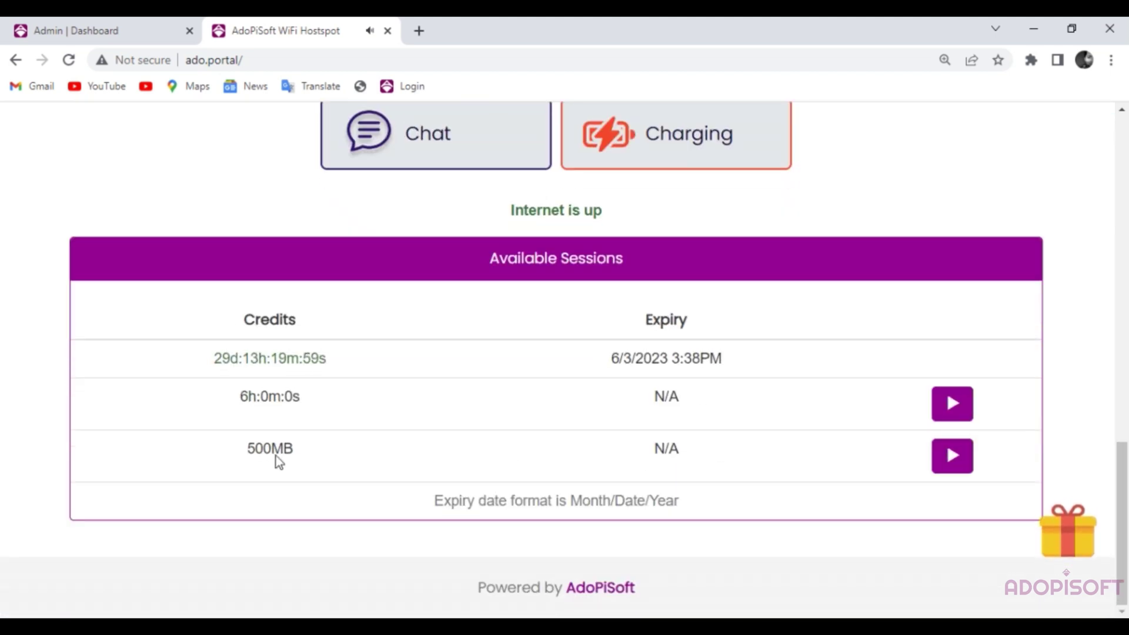
# View the Bonus Logs entry for the 500.00MB Roleta win in the admin dashboard.
pyautogui.click(75, 30)
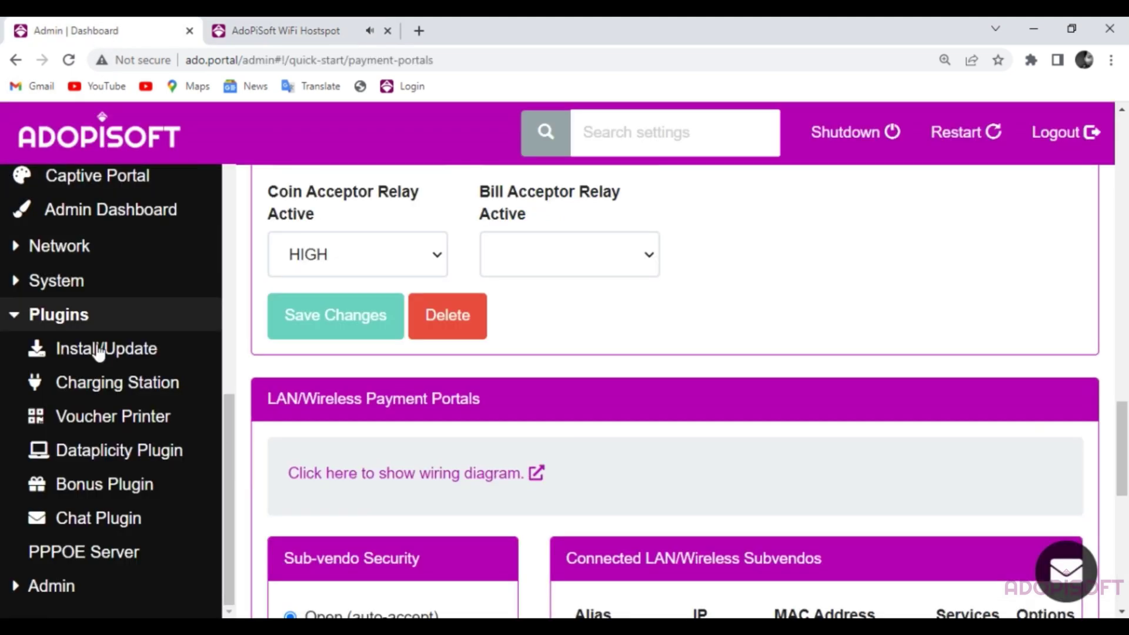
pyautogui.scroll(-5, 565, 398)
pyautogui.click(104, 483)
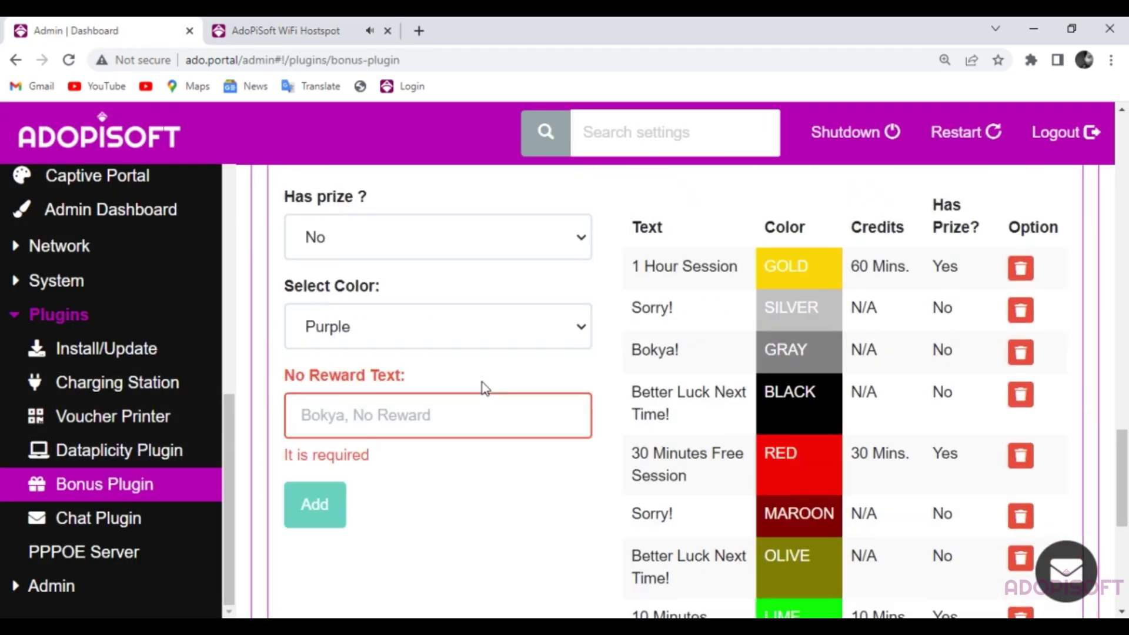
pyautogui.scroll(5, 483, 388)
pyautogui.scroll(5, 532, 329)
pyautogui.scroll(5, 532, 328)
pyautogui.scroll(5, 531, 327)
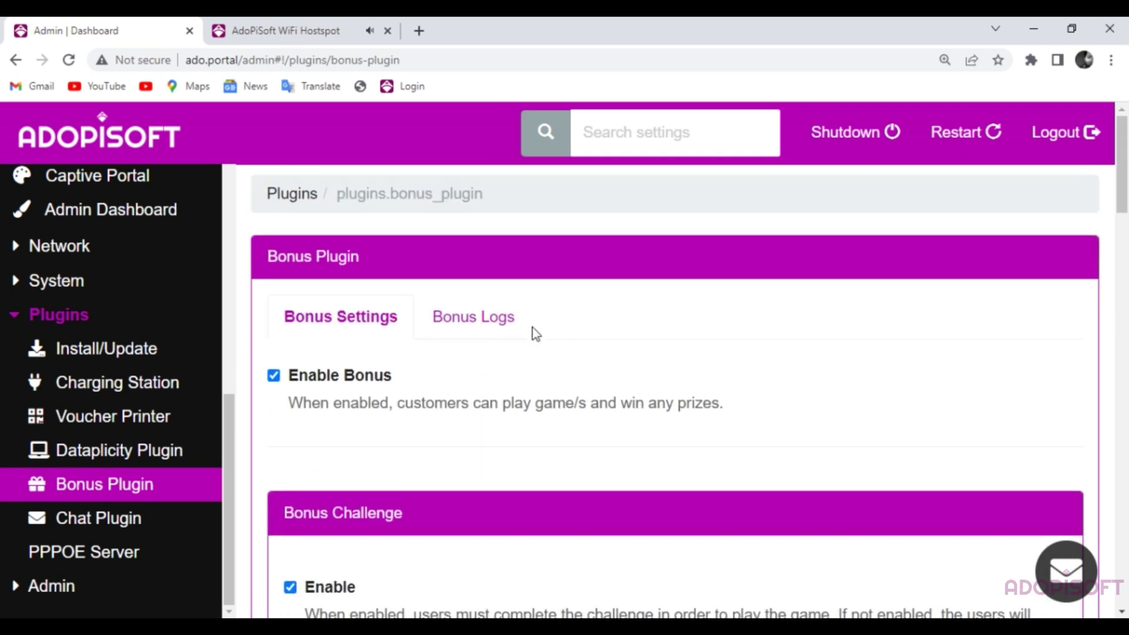
pyautogui.click(494, 322)
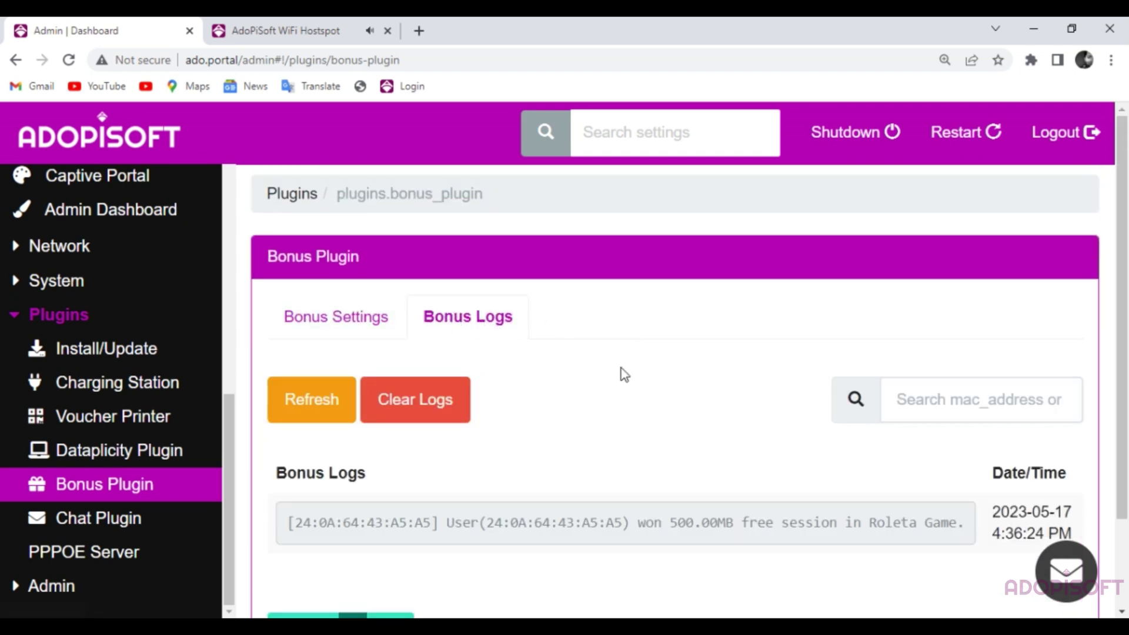
pyautogui.scroll(-2, 623, 375)
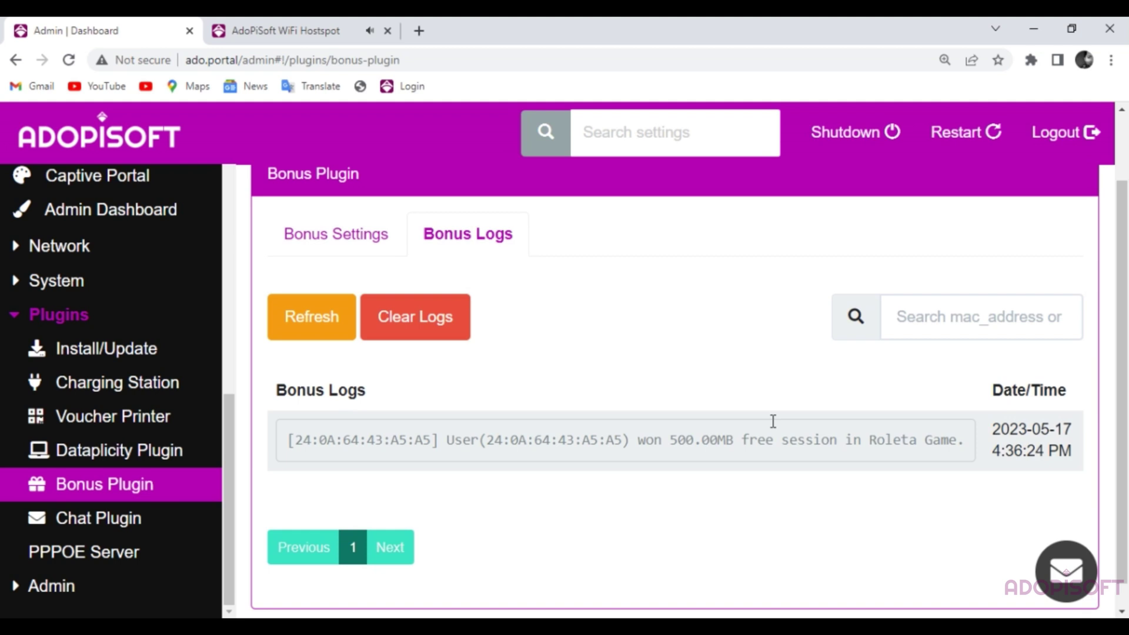
# Relaunch the Roleta Game from the Bonus window's games list on the captive portal.
pyautogui.hotkey('ctrl', 'Tab')
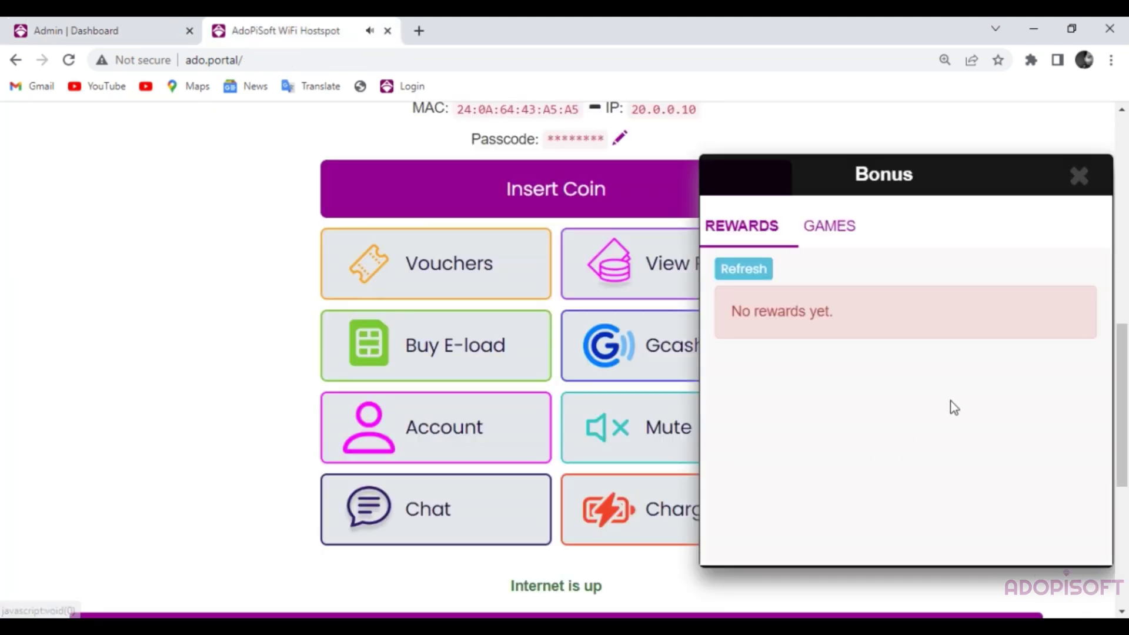
pyautogui.click(814, 231)
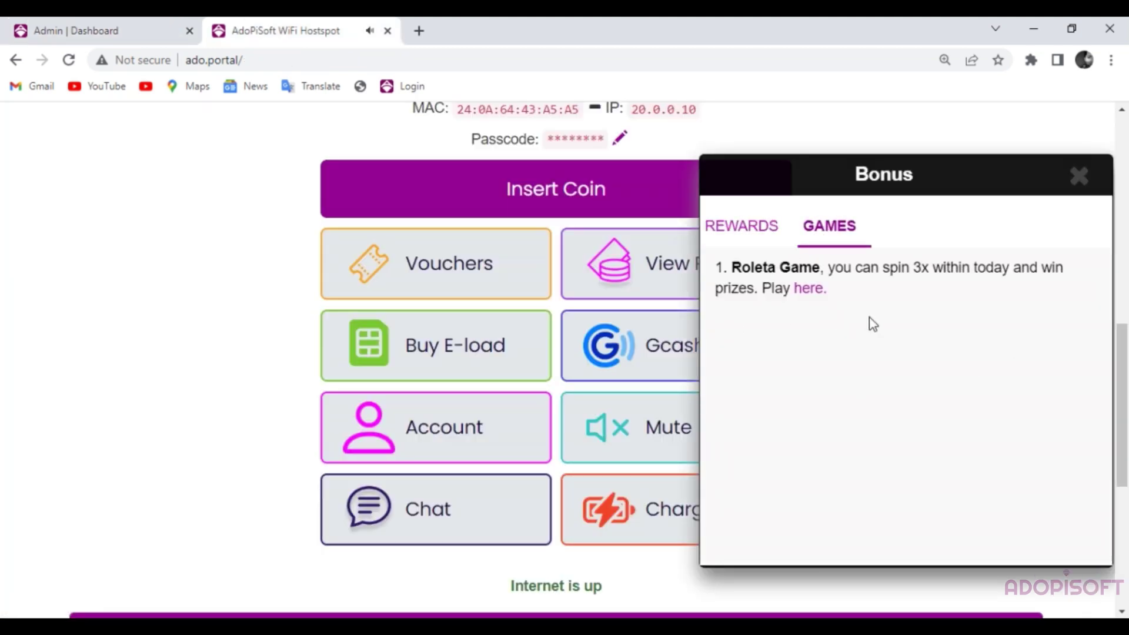
pyautogui.click(809, 289)
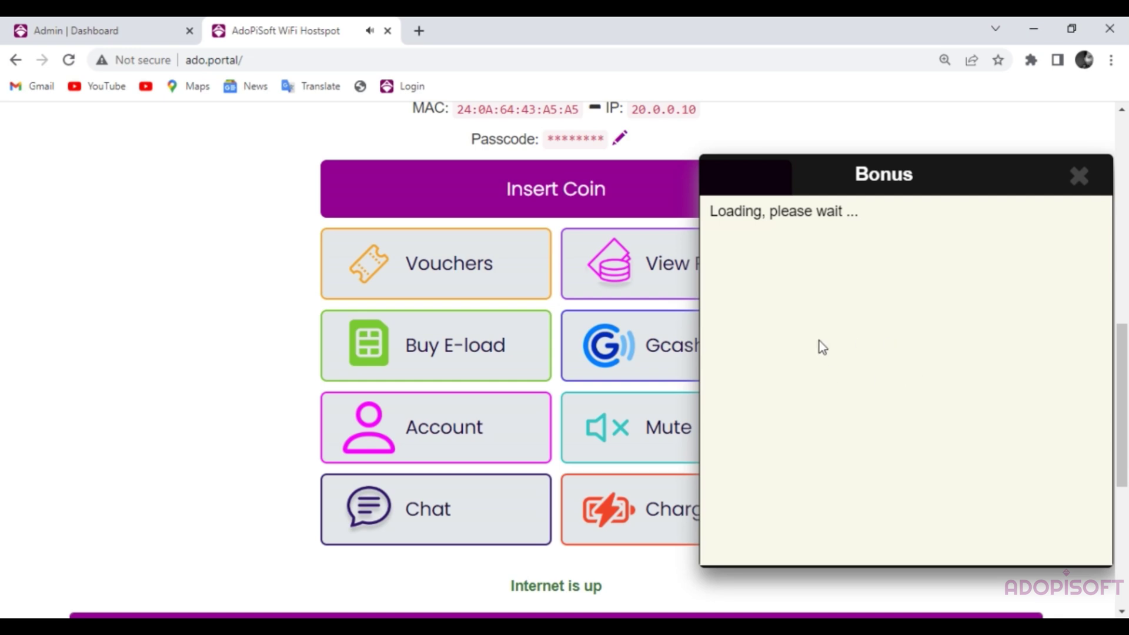